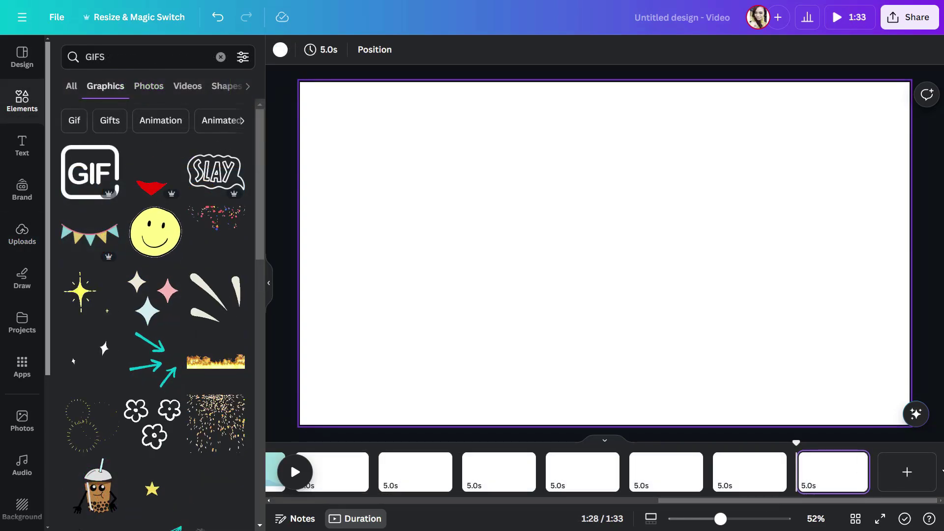
Step back to the previous page of the finished video's timeline.
key("Left")
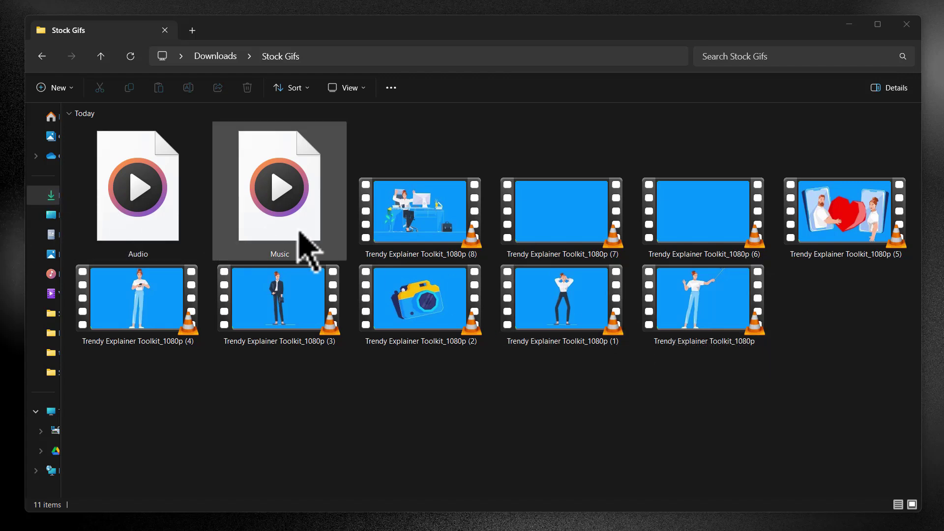
left_click(521, 234)
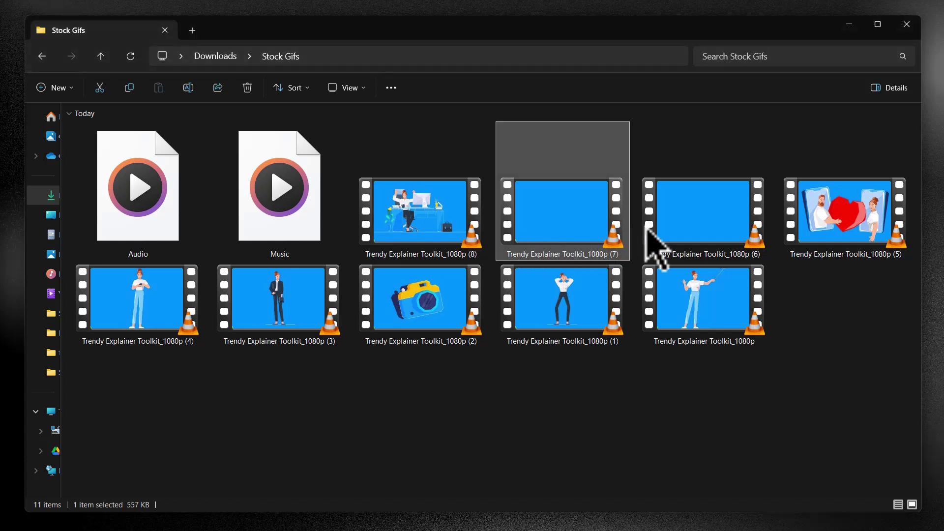
left_click(725, 290)
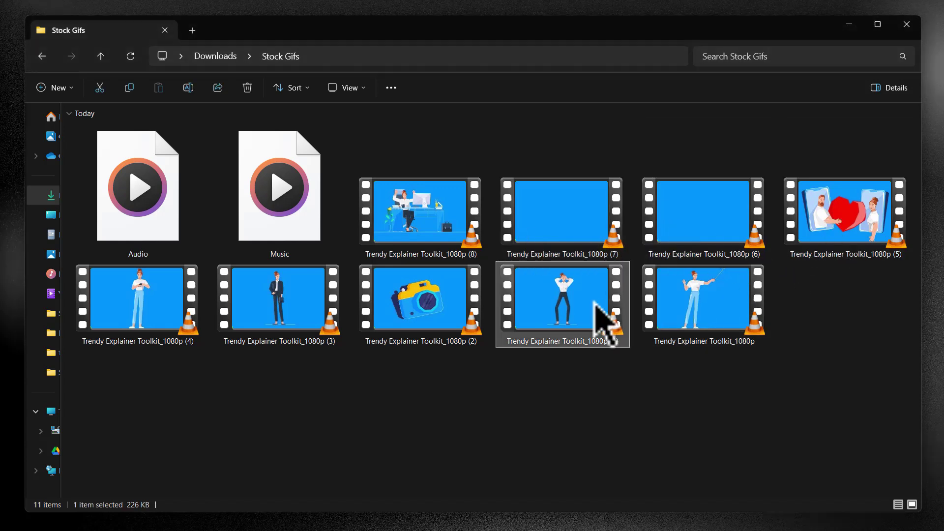
left_click(480, 344)
left_click(256, 338)
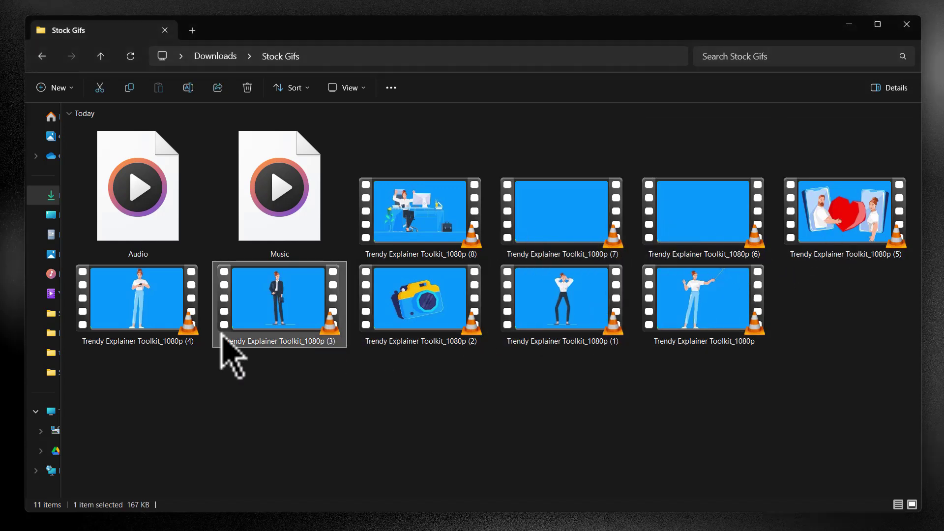
left_click(153, 338)
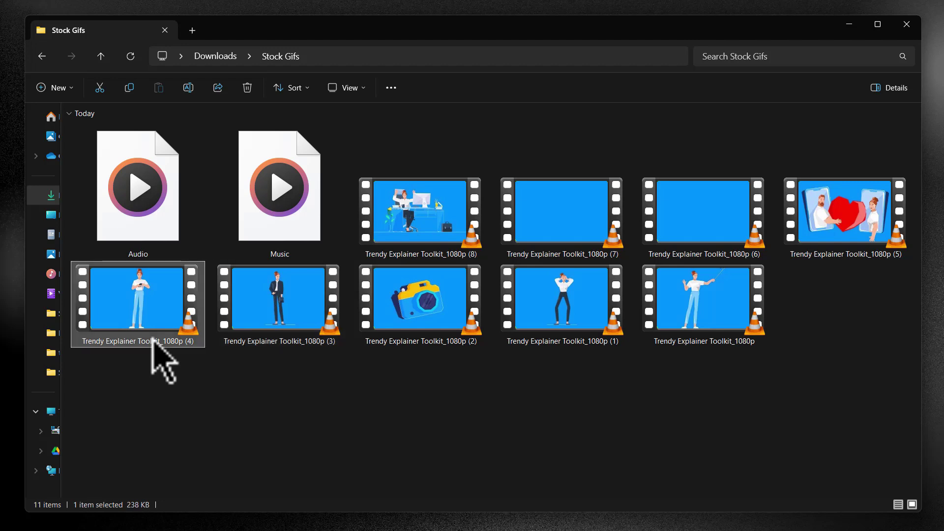
left_click(252, 248)
left_click(172, 238)
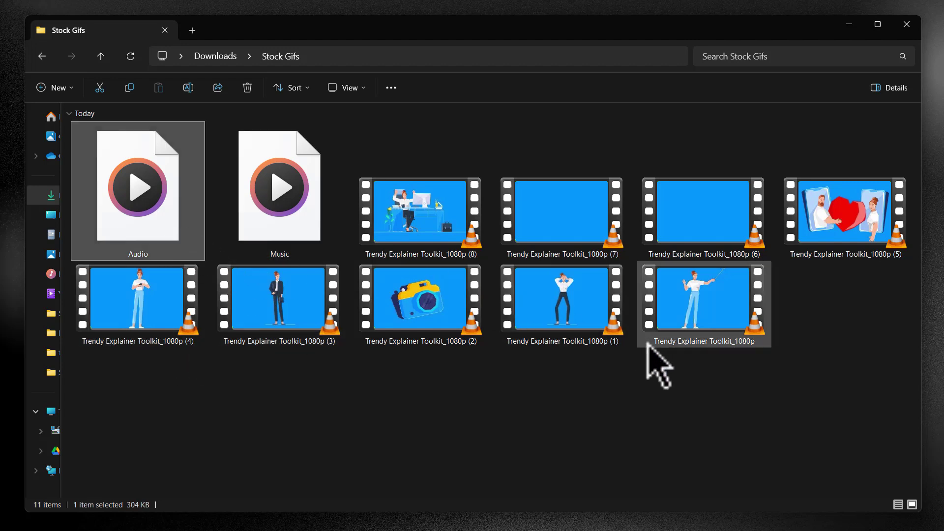
left_click(746, 289)
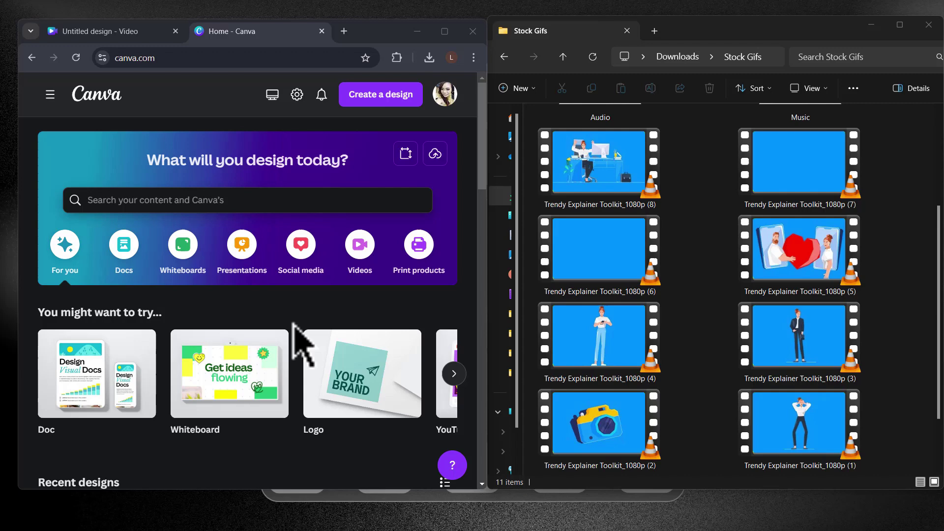
From the Canva home page, start a new blank Video design by searching 'video'.
left_click(293, 326)
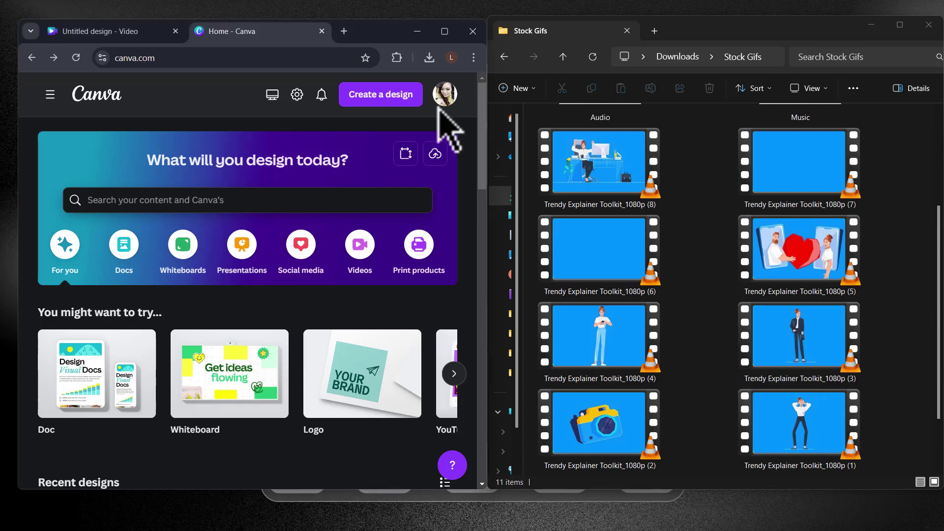
left_click(379, 96)
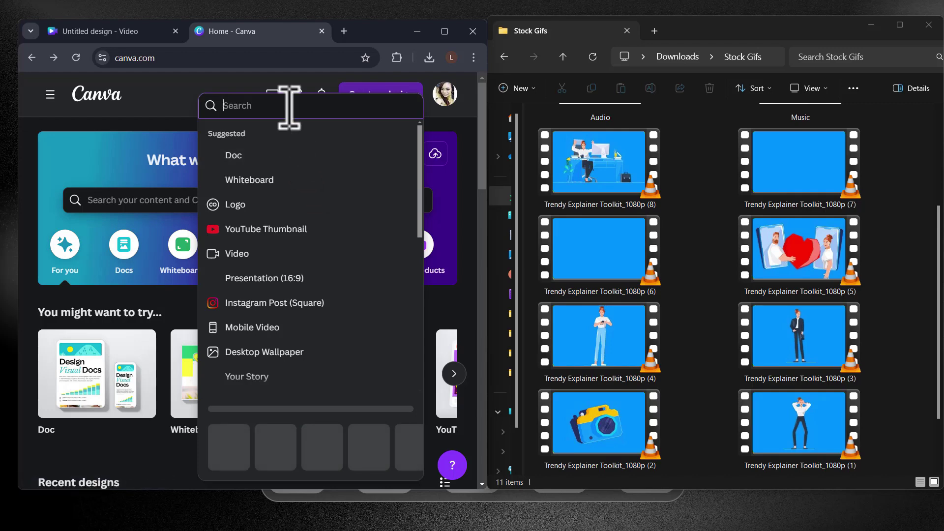
type("video")
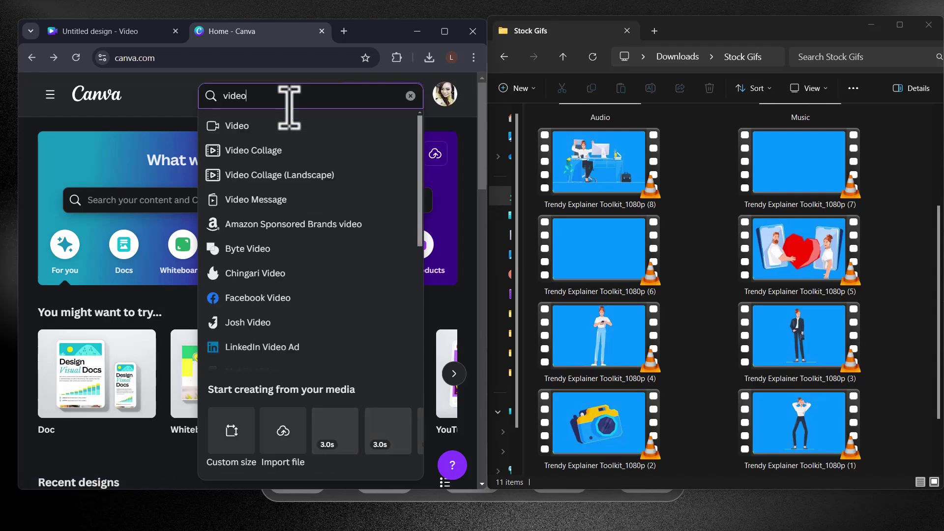
left_click(283, 127)
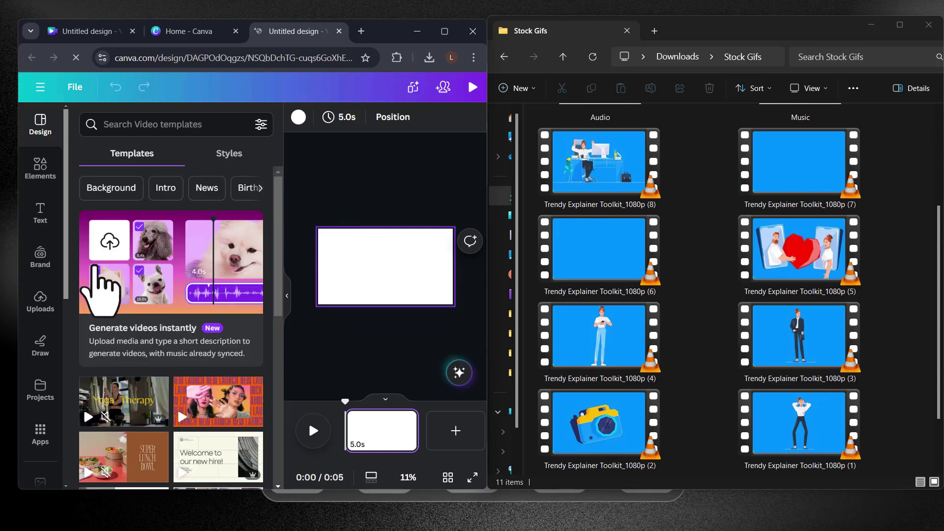
Upload the Audio and Music files and the nine Trendy Explainer Toolkit clips from Stock Gifs.
left_click(37, 305)
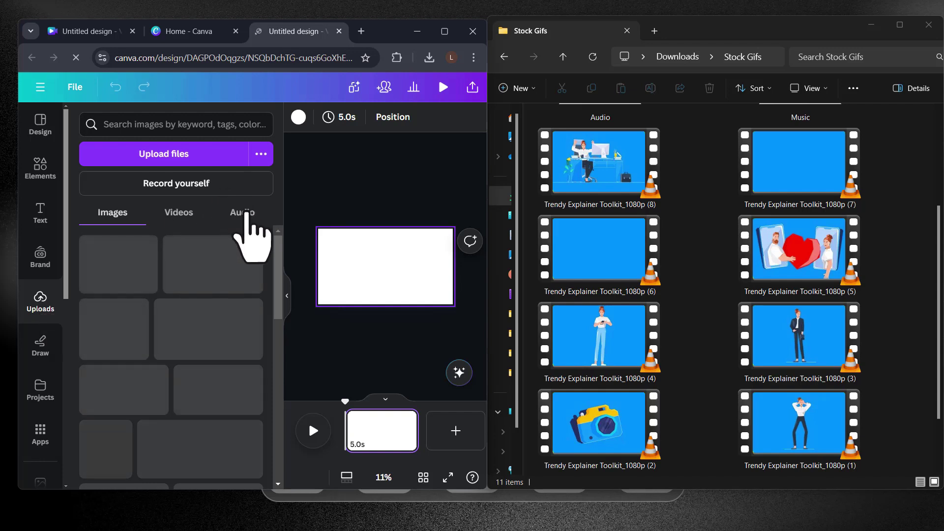
left_click(246, 214)
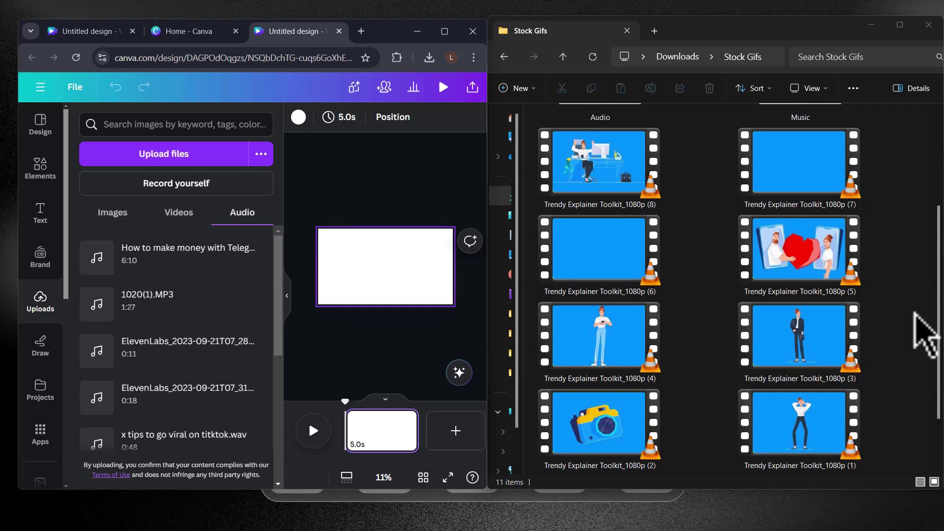
scroll(737, 290, "up", 3)
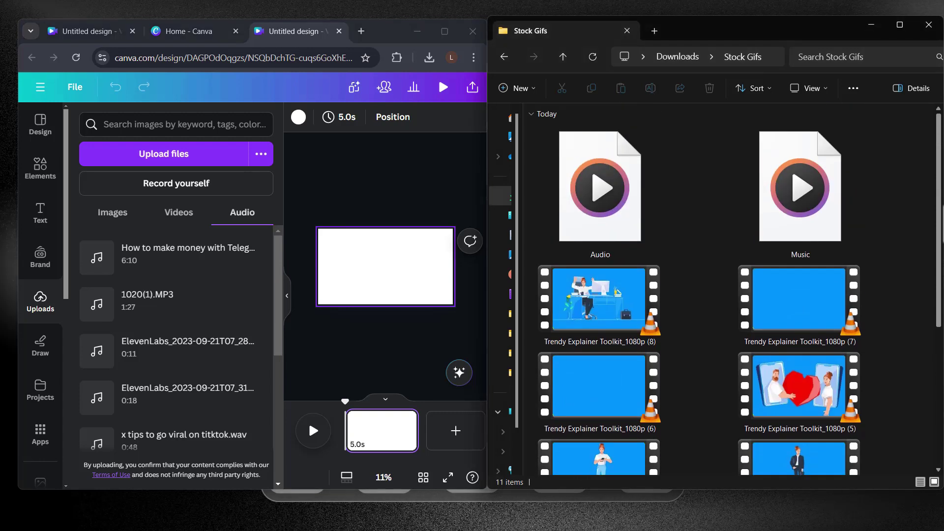
left_click_drag(916, 205, 581, 207)
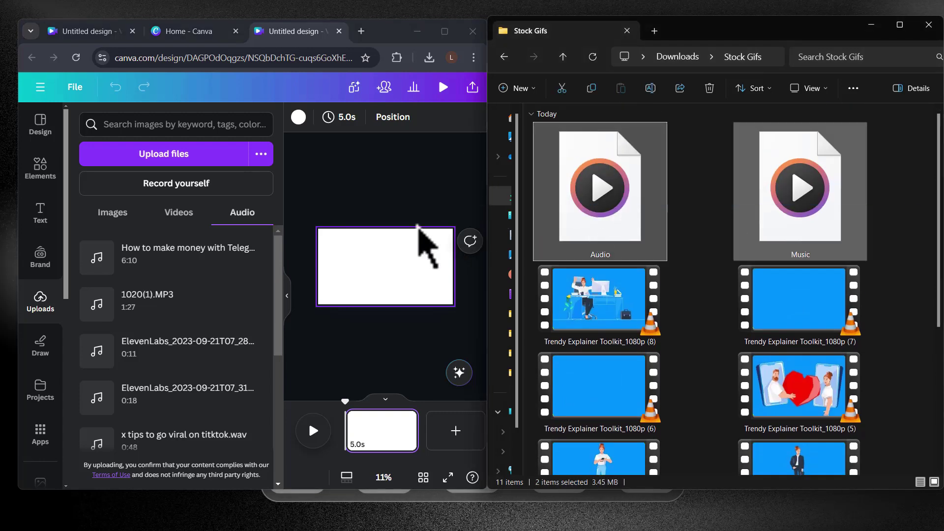
left_click_drag(421, 231, 236, 249)
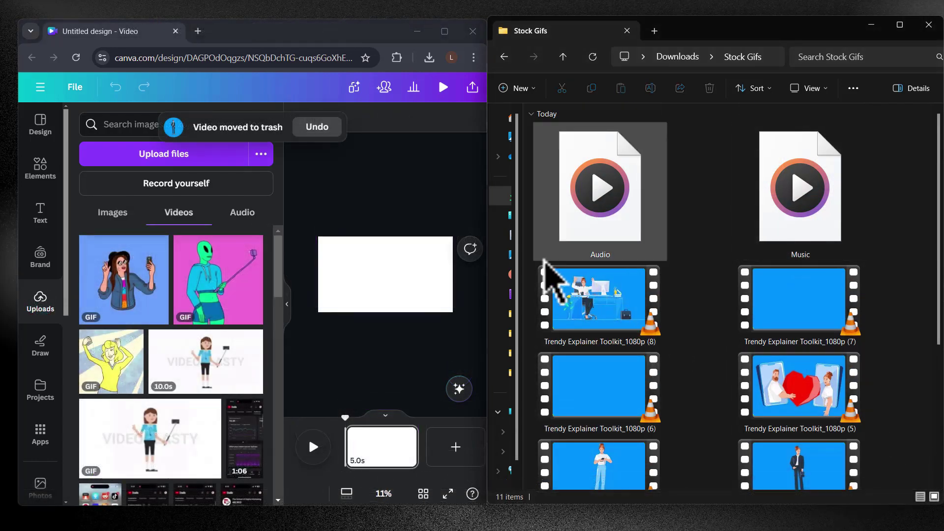
left_click_drag(540, 270, 839, 432)
left_click_drag(821, 375, 209, 291)
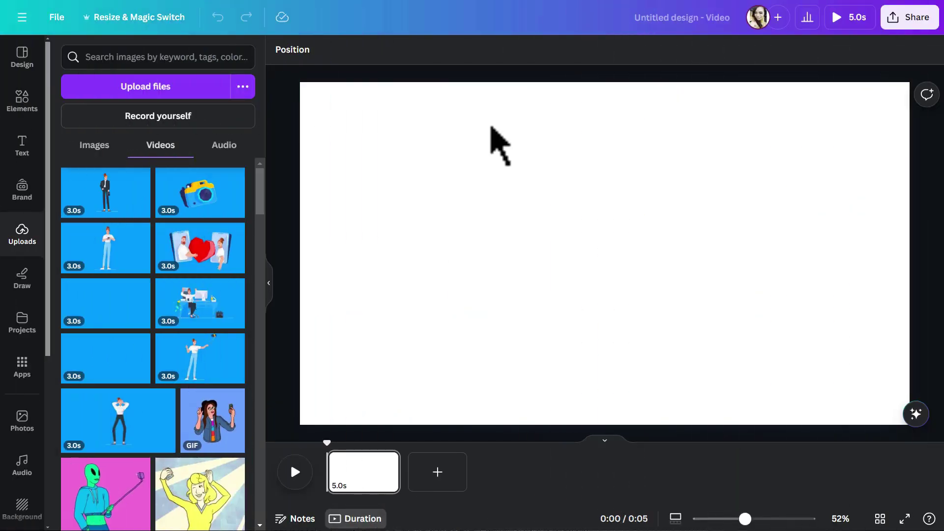
Place Music.MP3 and then Audio.mp3 on the timeline as two stacked audio tracks.
left_click(224, 146)
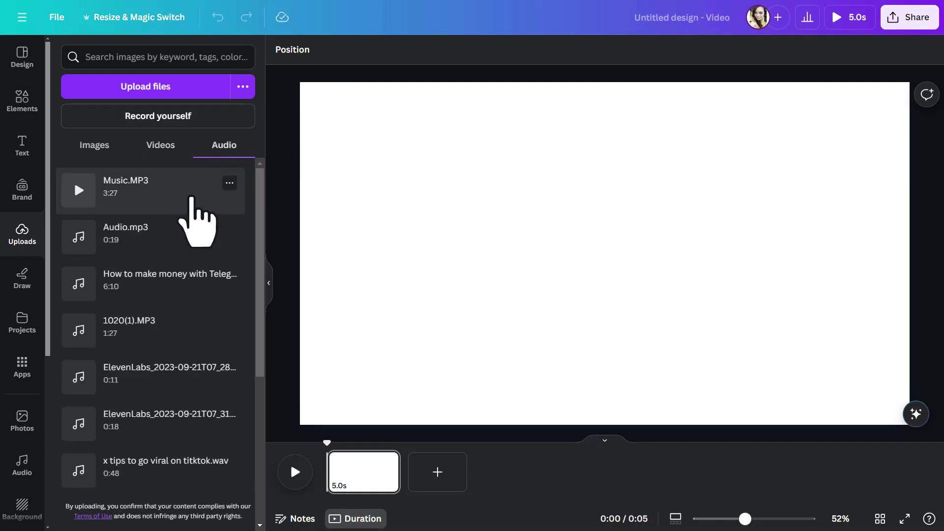
left_click_drag(191, 198, 337, 481)
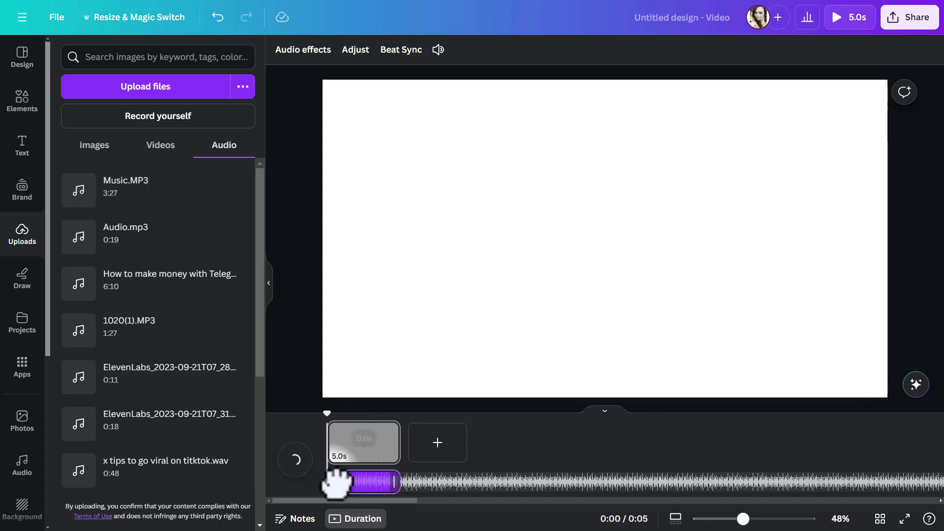
left_click_drag(170, 241, 365, 489)
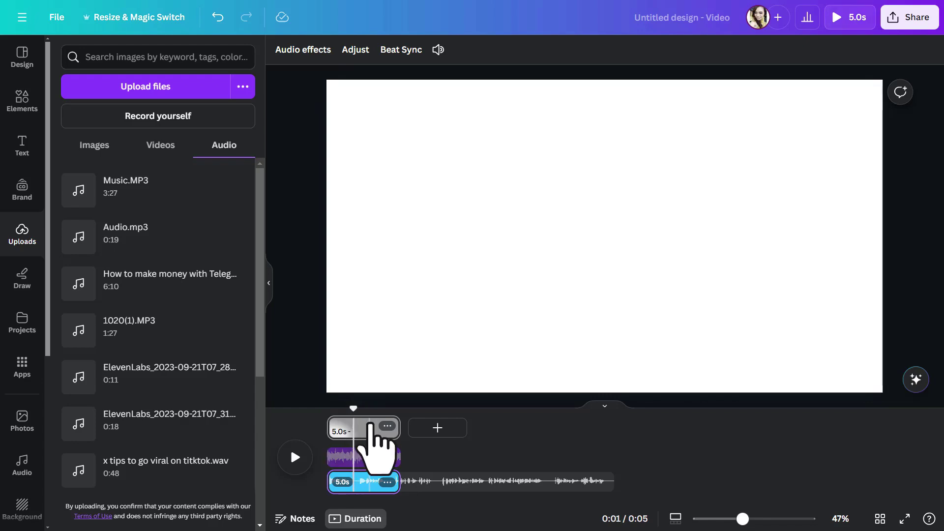
Add three more pages for a four-page, 19.6-second video and play it from the start.
left_click(368, 429)
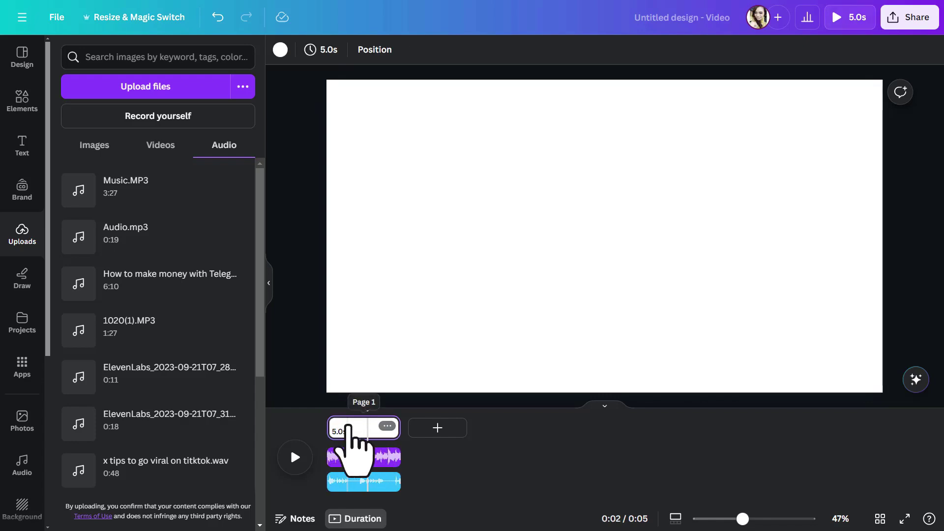
left_click(429, 428)
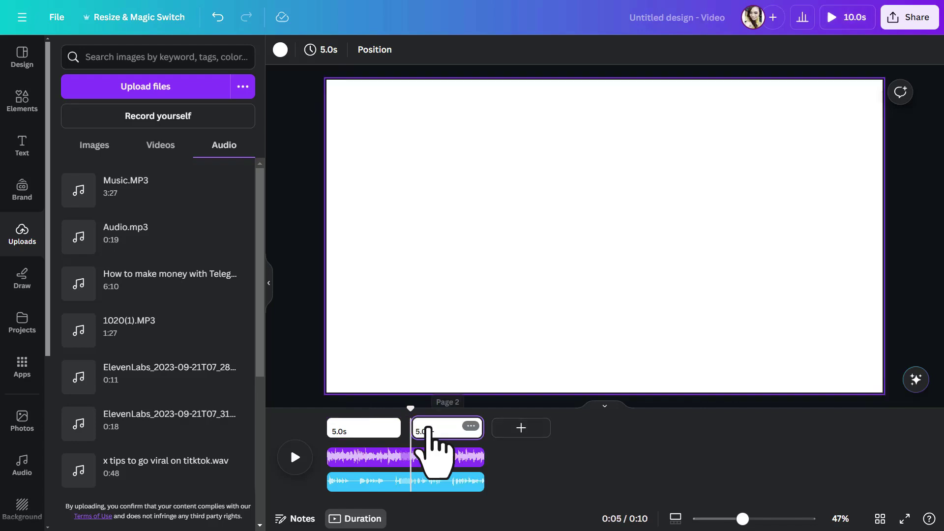
left_click(504, 428)
left_click(588, 429)
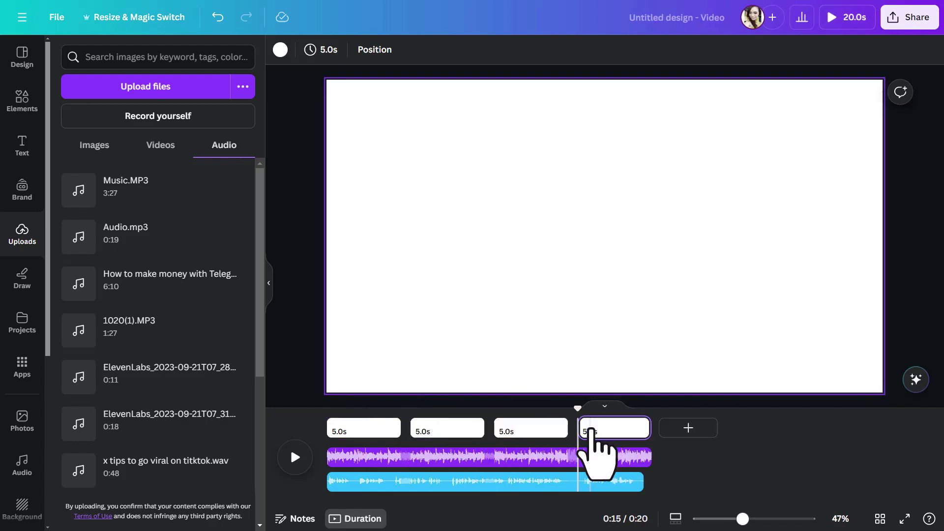
left_click(355, 430)
left_click(327, 425)
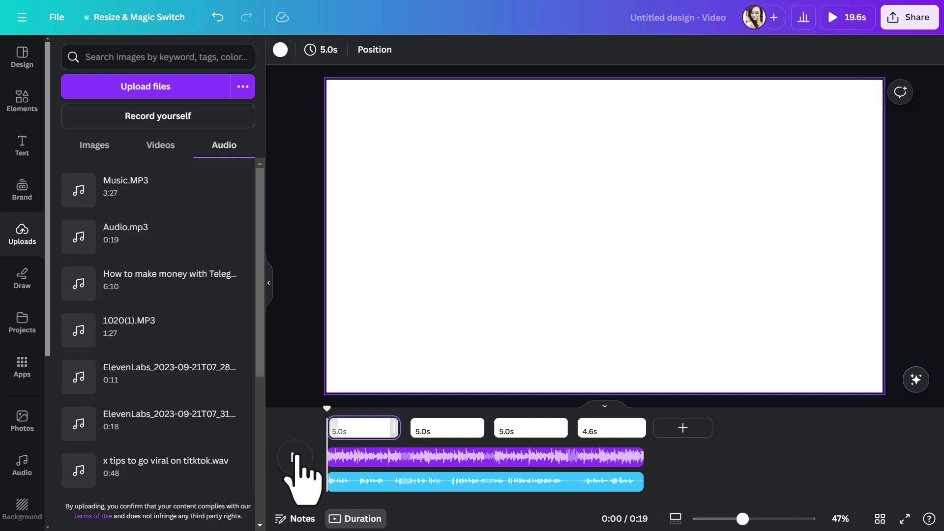
left_click(294, 456)
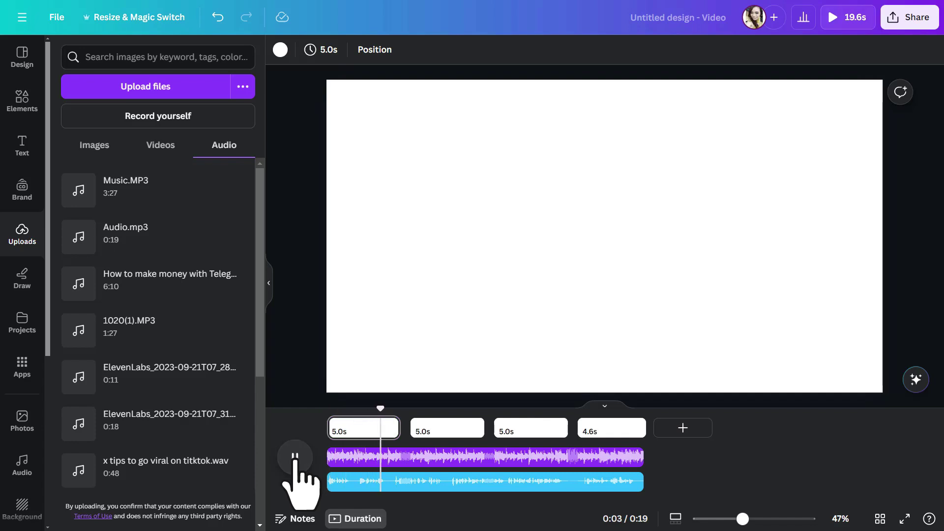
Lower the background music track's volume from 100 to 36, then play and pause to check.
left_click(408, 457)
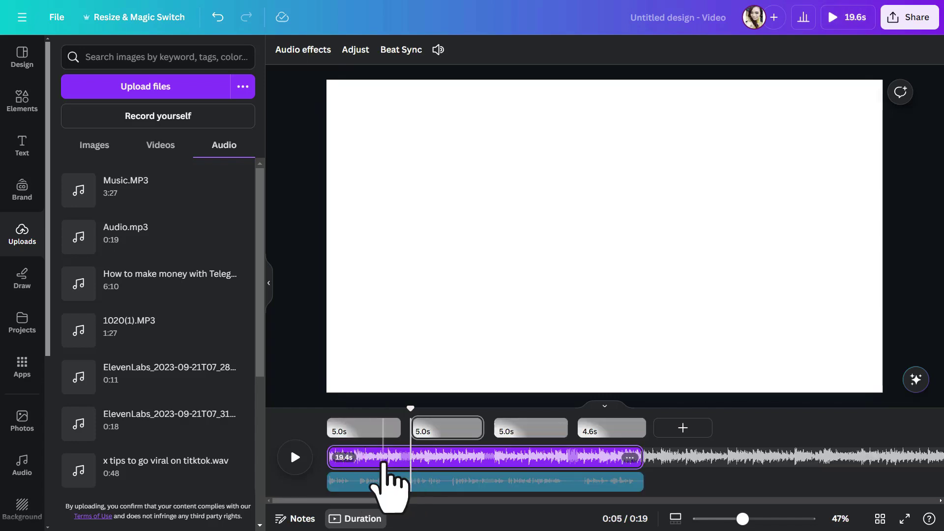
left_click(392, 458)
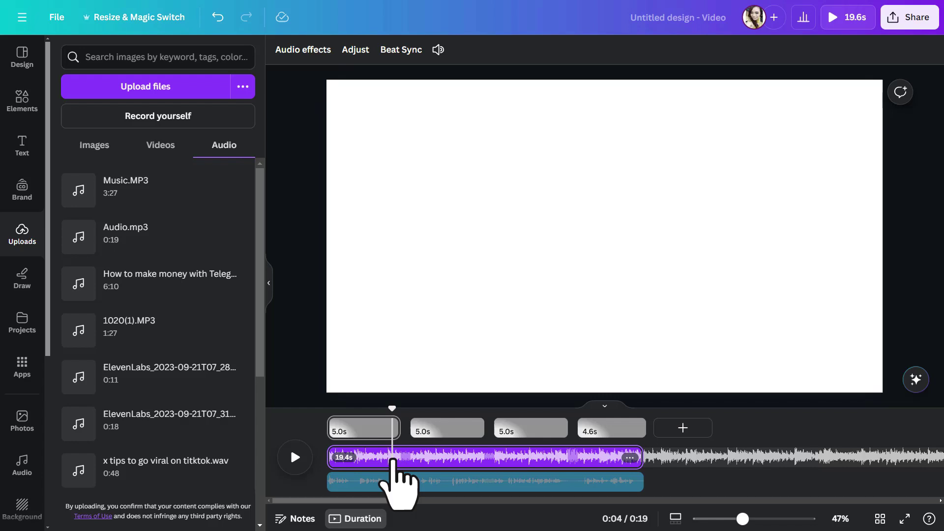
left_click(437, 49)
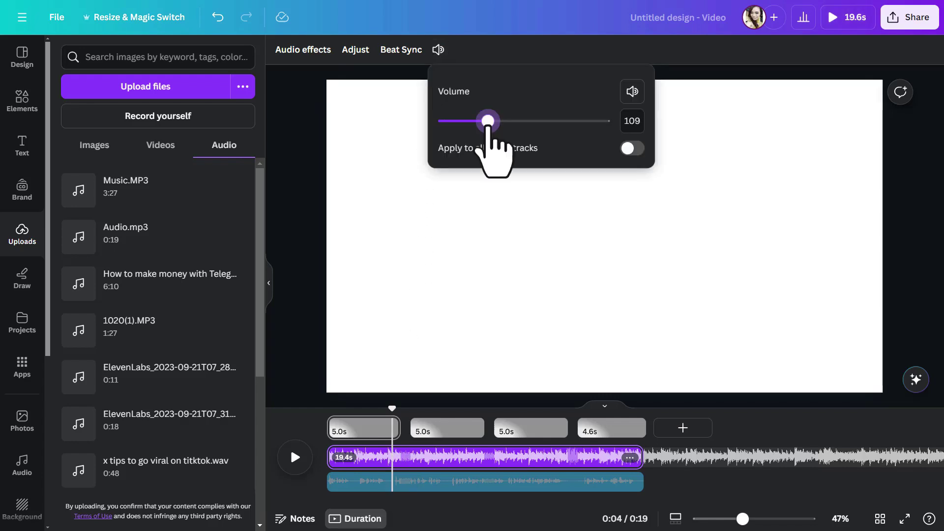
left_click_drag(487, 126, 448, 125)
left_click(295, 457)
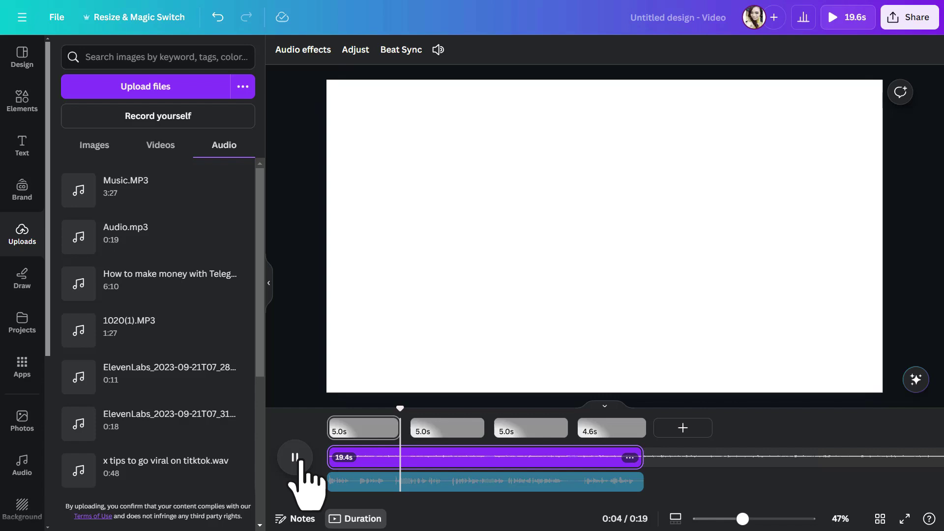
left_click(297, 459)
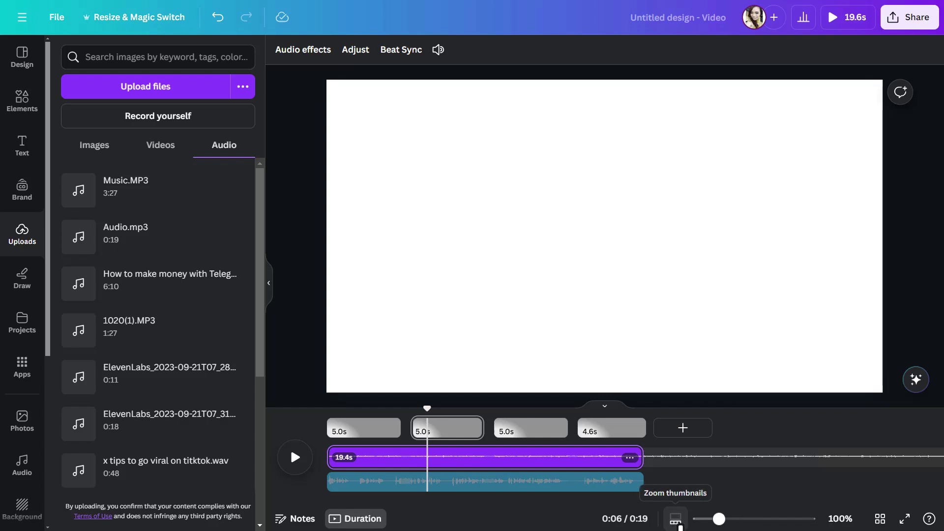
Zoom the timeline in and play the video from page 1.
left_click_drag(711, 519, 767, 519)
scroll(422, 452, "left", 4)
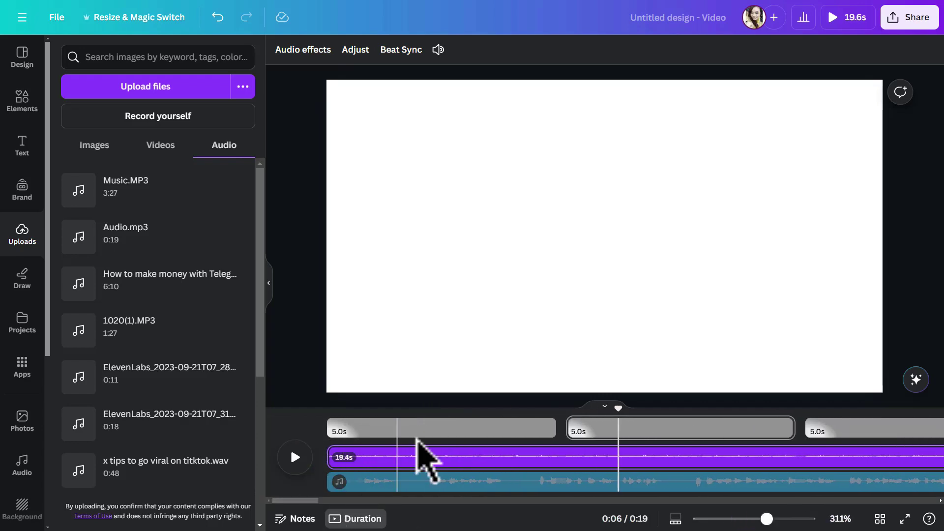
left_click(479, 474)
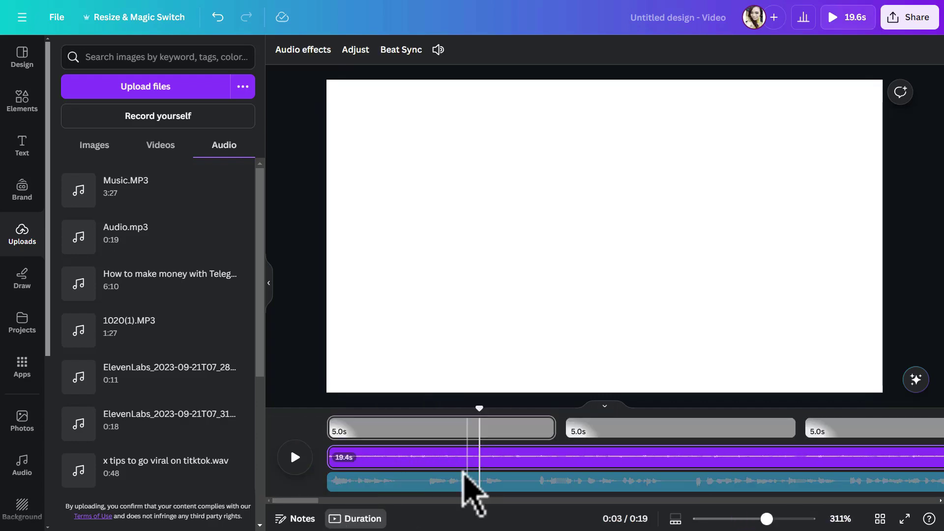
left_click(479, 484)
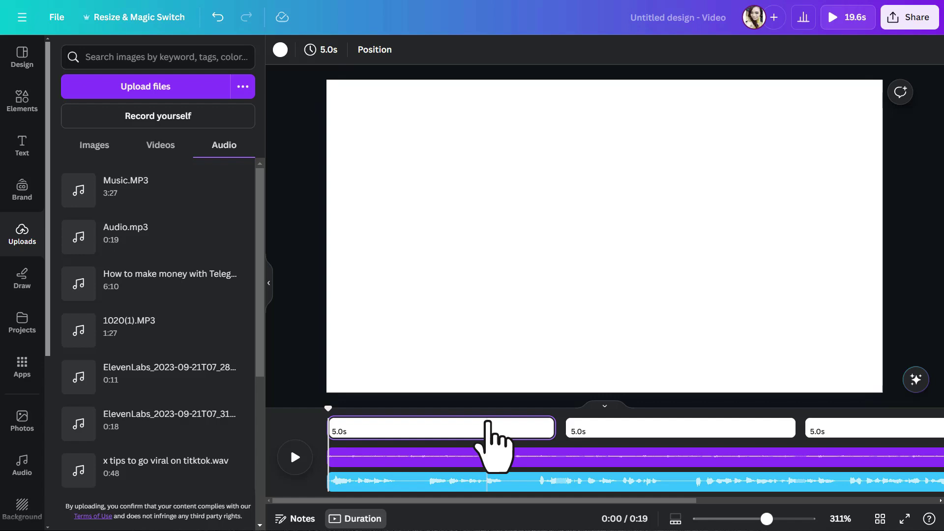
left_click(657, 433)
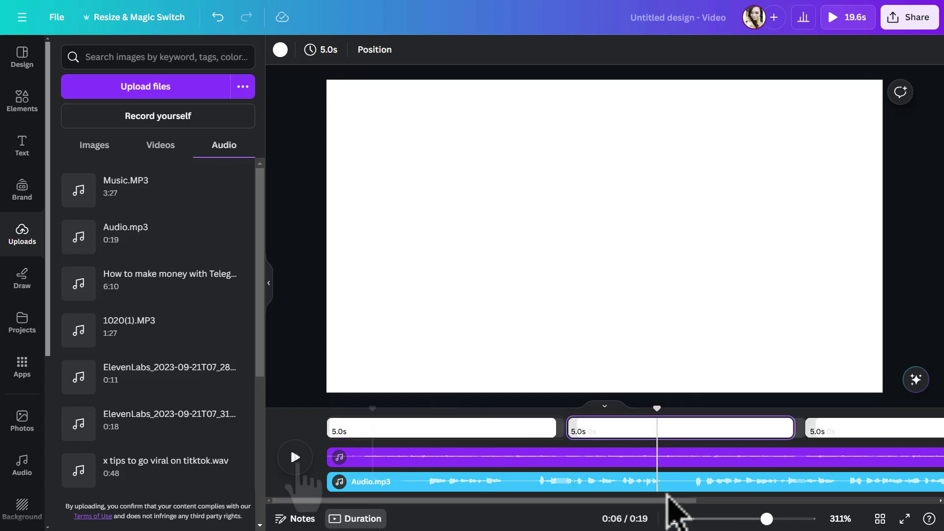
left_click(295, 457)
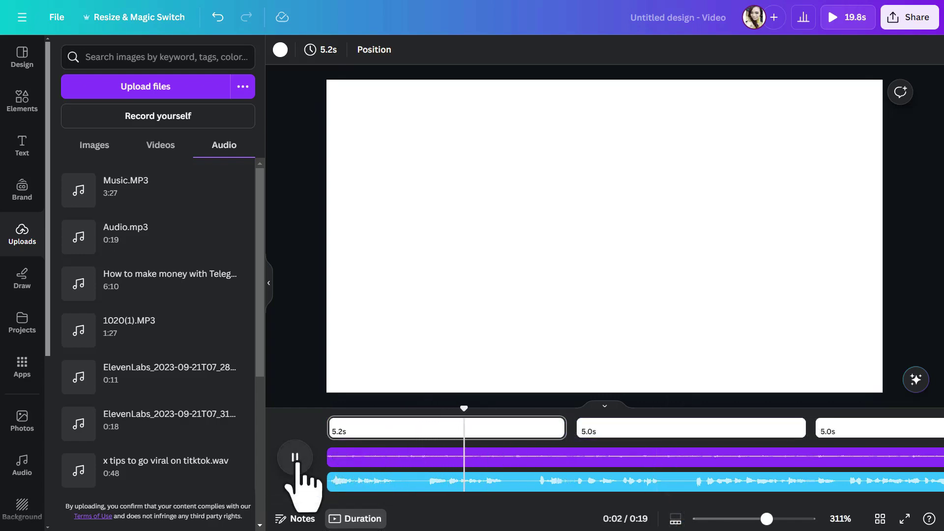
left_click(356, 432)
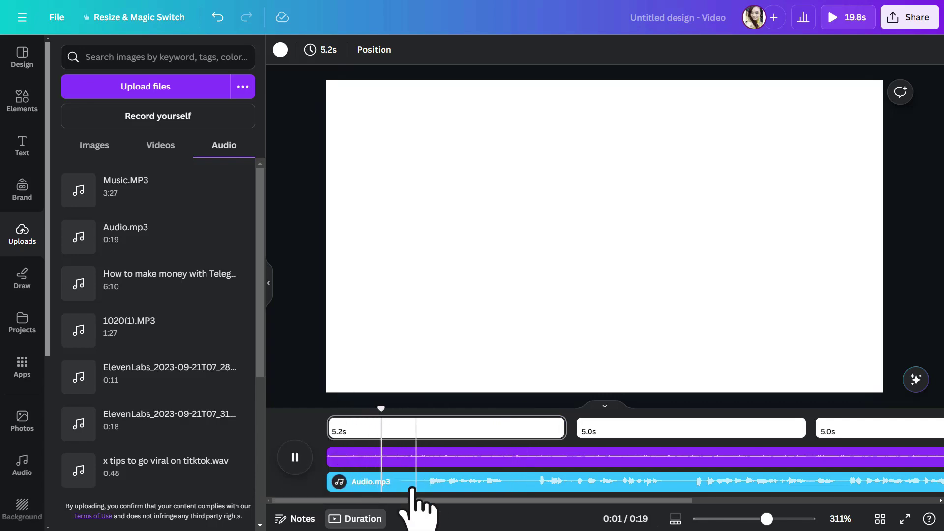
Shorten page 1 to 1.6s and page 2 to 2.6s, playing back to check timing.
left_click_drag(565, 426, 402, 428)
key("space")
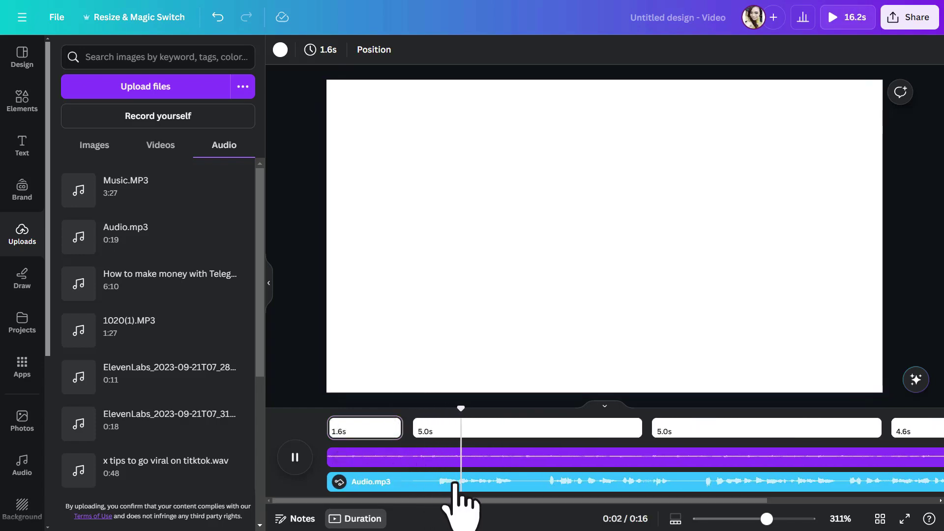
left_click(544, 428)
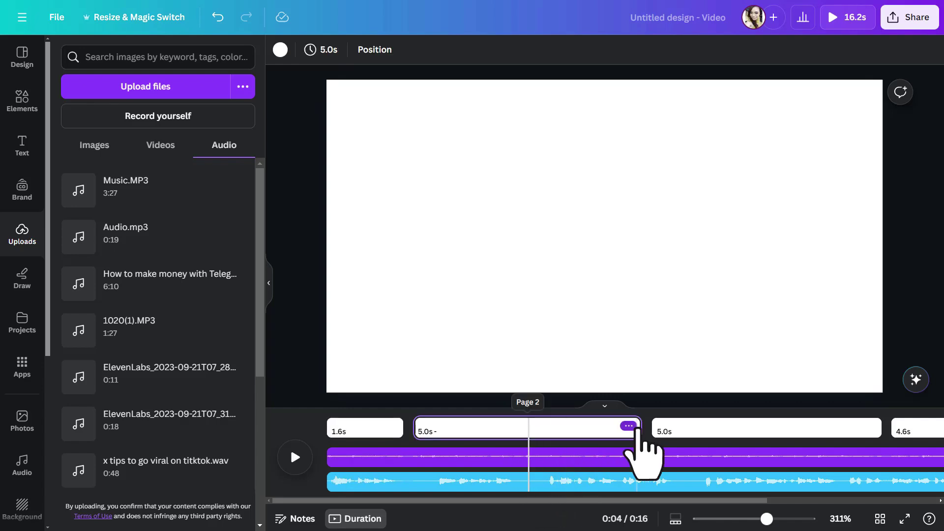
left_click_drag(639, 431, 530, 431)
key("space")
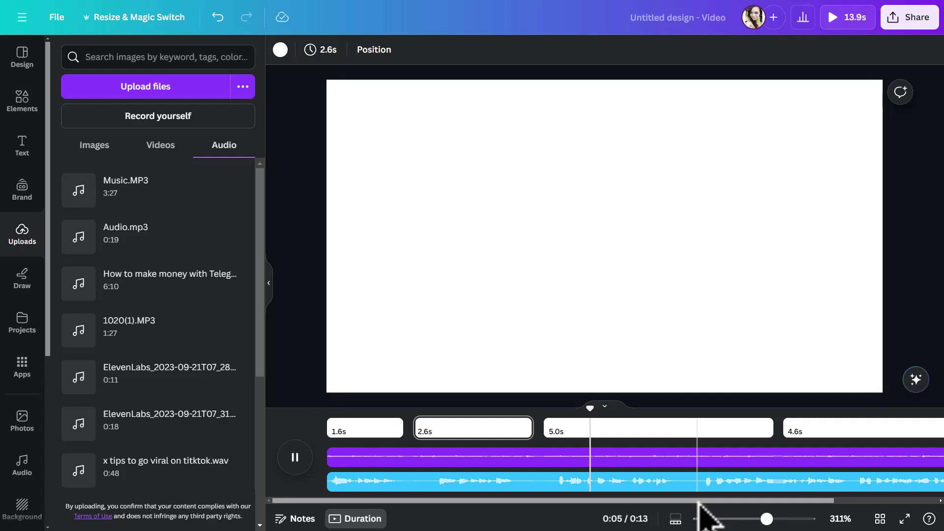
left_click_drag(703, 500, 742, 500)
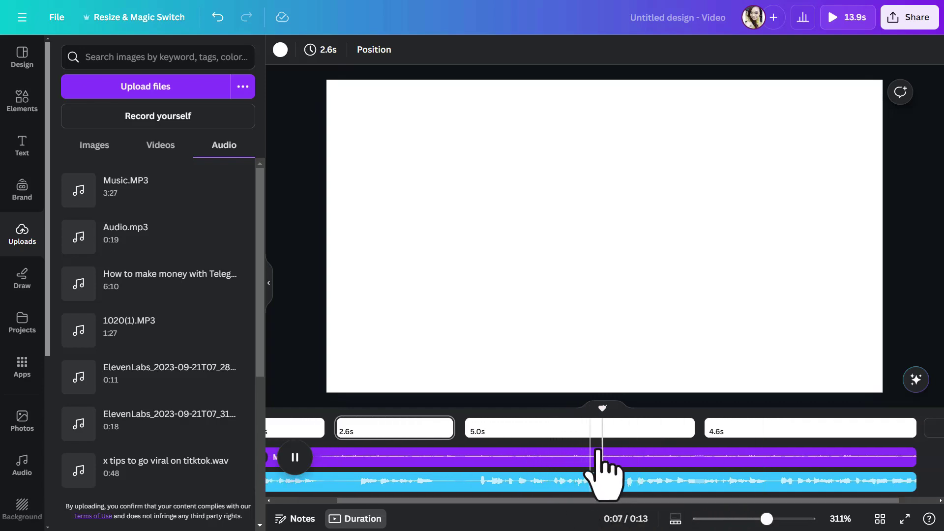
Trim page 3 to 3.3s and the last page to 3.0s, then replay from the start.
left_click(666, 435)
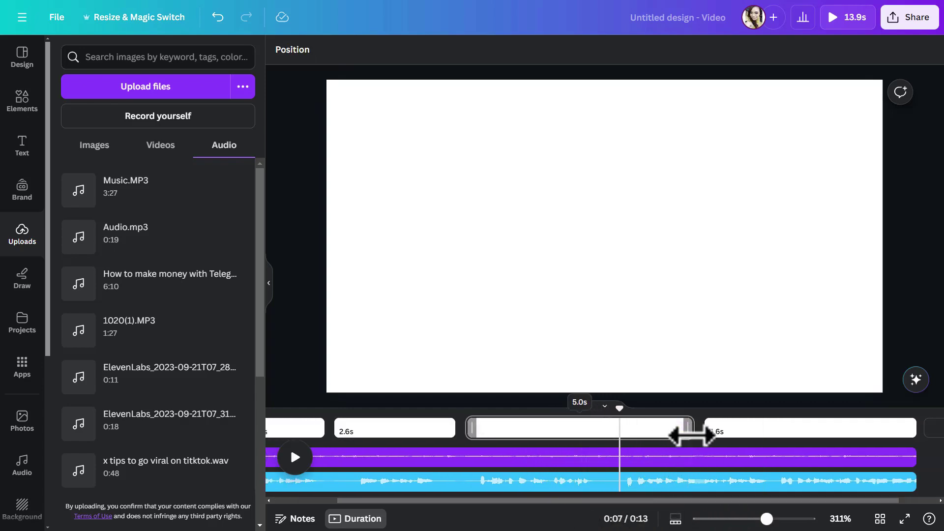
left_click_drag(689, 433, 609, 436)
key("space")
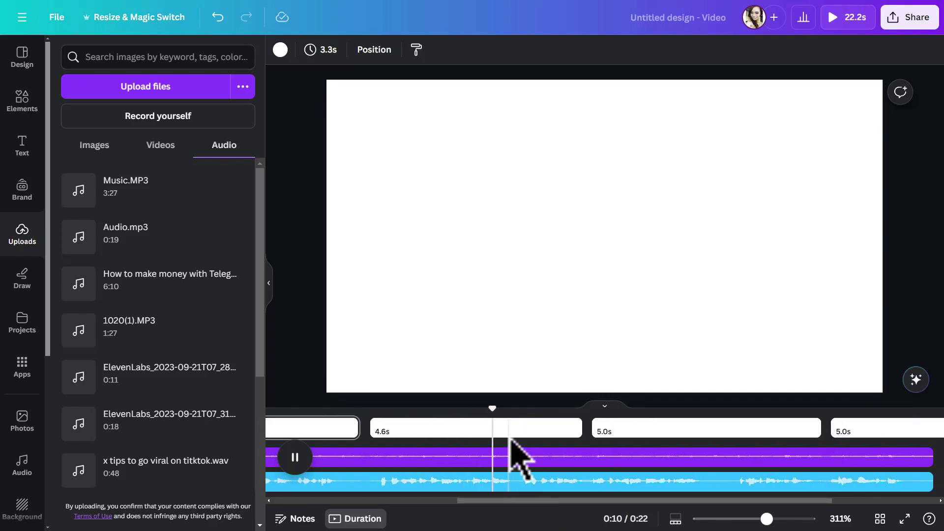
left_click_drag(579, 431, 553, 426)
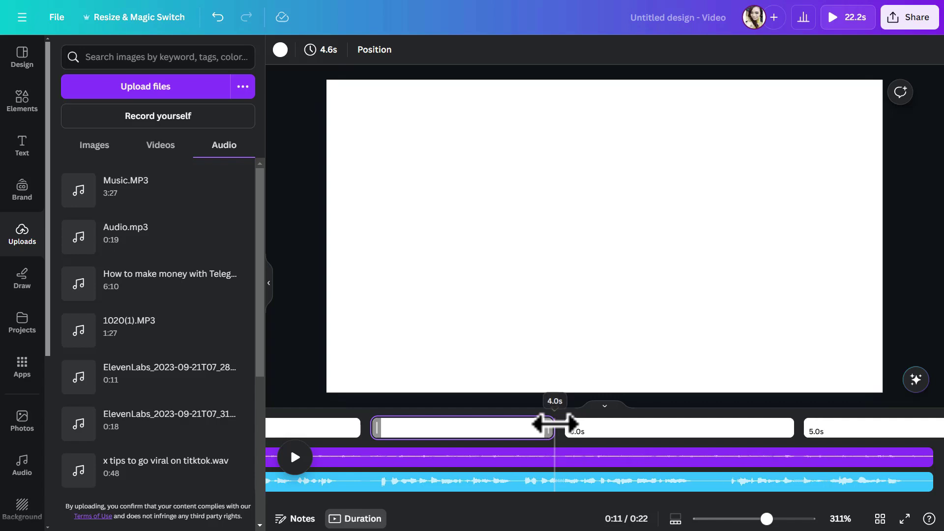
left_click(511, 428)
left_click_drag(553, 428, 510, 425)
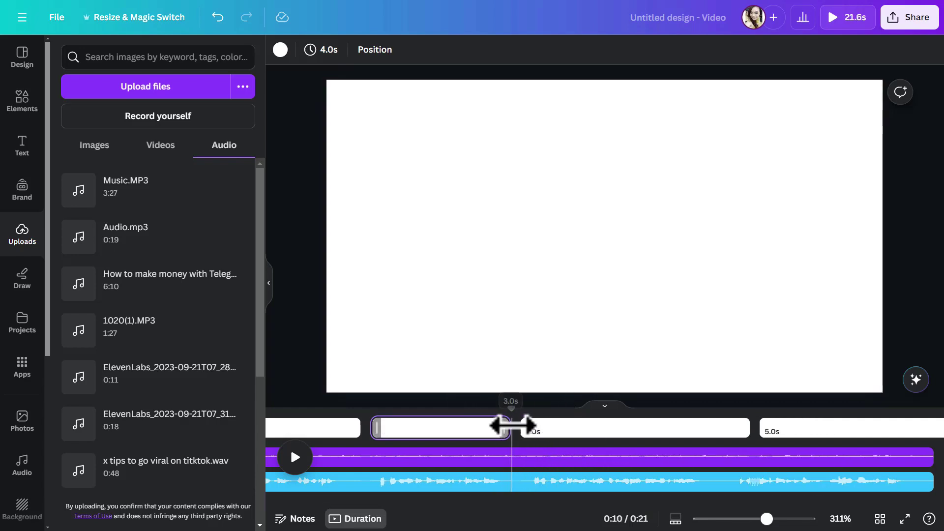
key("space")
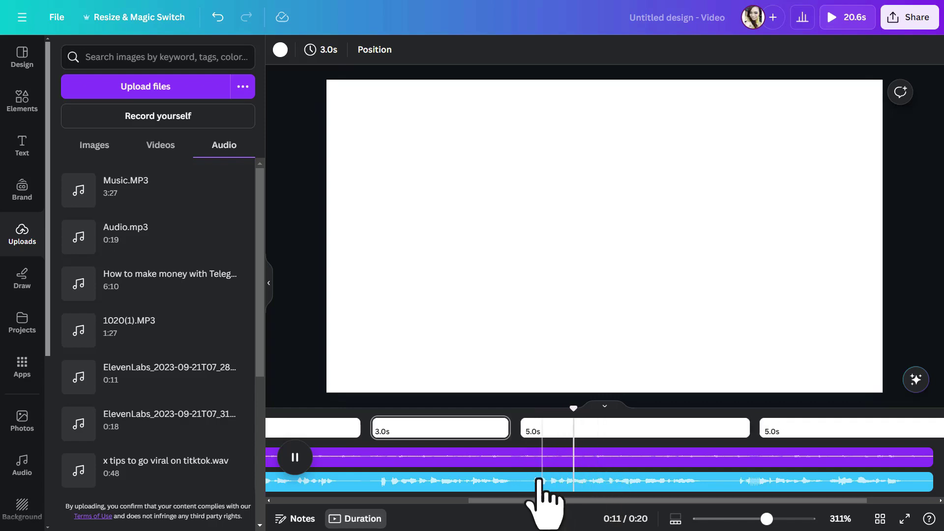
left_click_drag(601, 502, 657, 497)
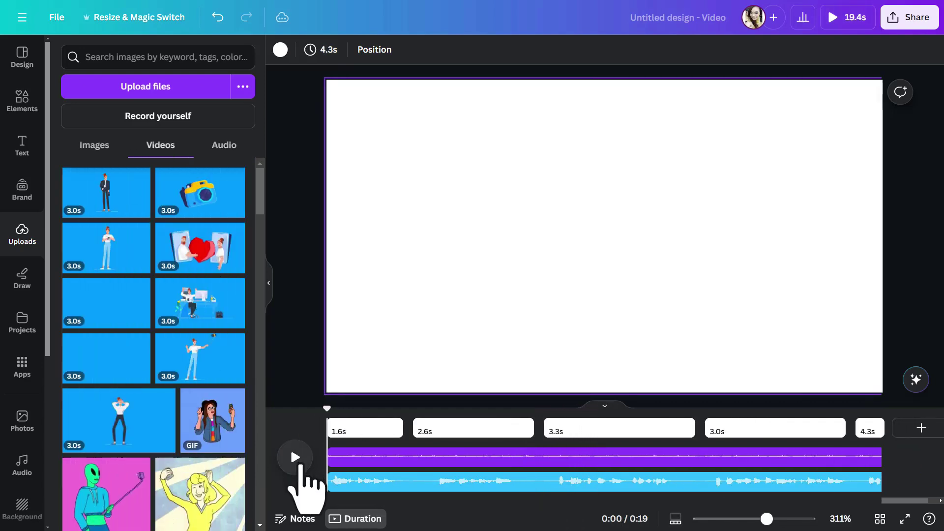
left_click(295, 459)
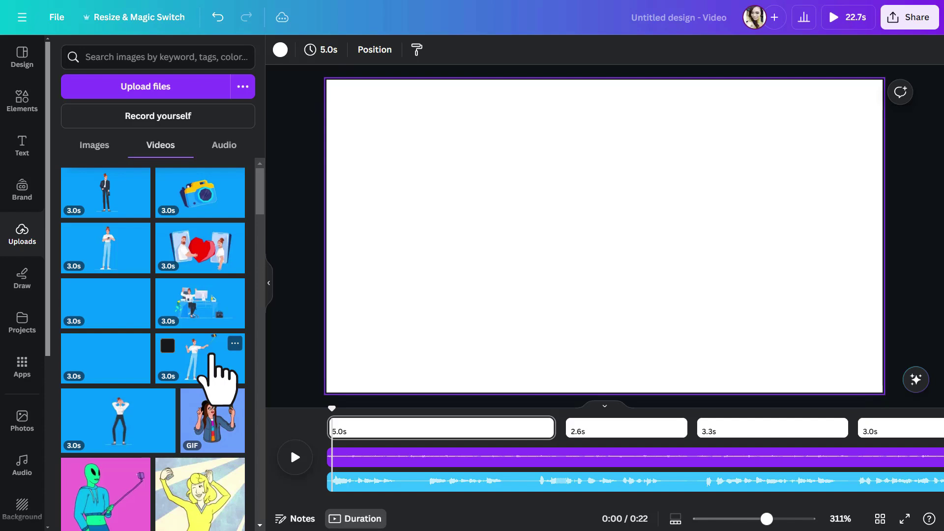
Put the selfie-stick character video on page 1, stretch it to fill the page, and preview.
left_click(211, 356)
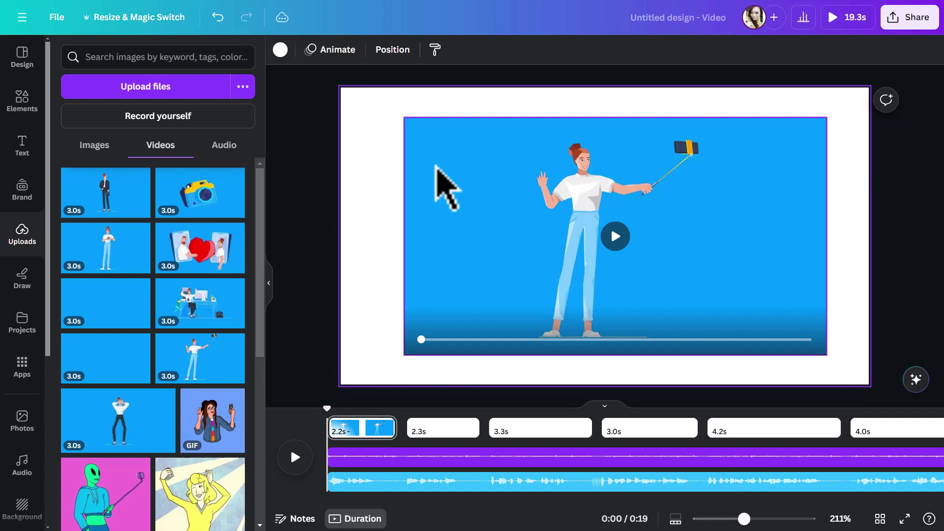
left_click_drag(401, 119, 332, 111)
left_click_drag(824, 355, 898, 384)
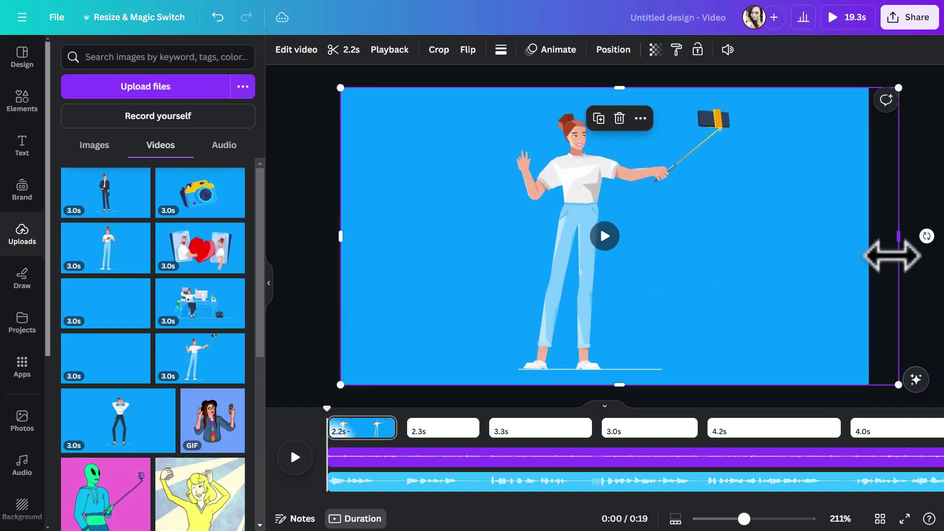
left_click_drag(892, 255, 869, 251)
left_click(295, 458)
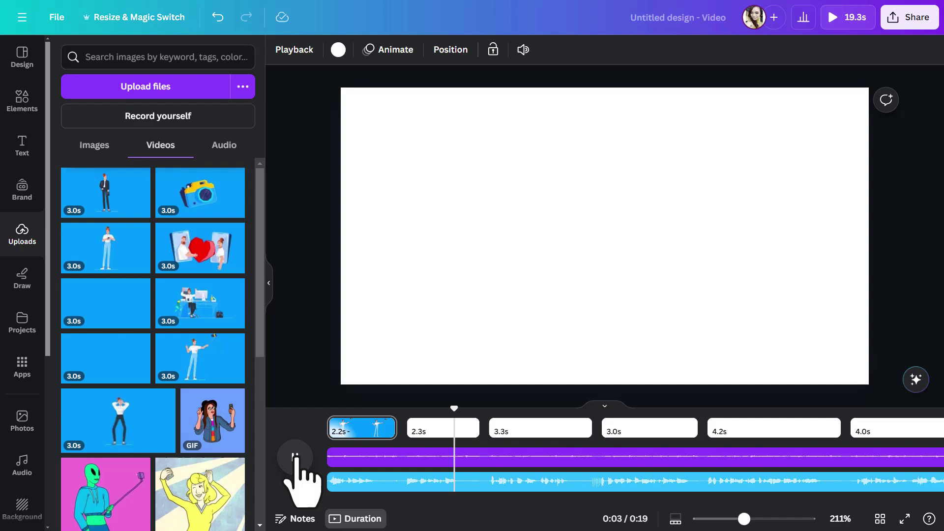
Add the stressed head-clutching character video to page 2 and crop it.
left_click(295, 457)
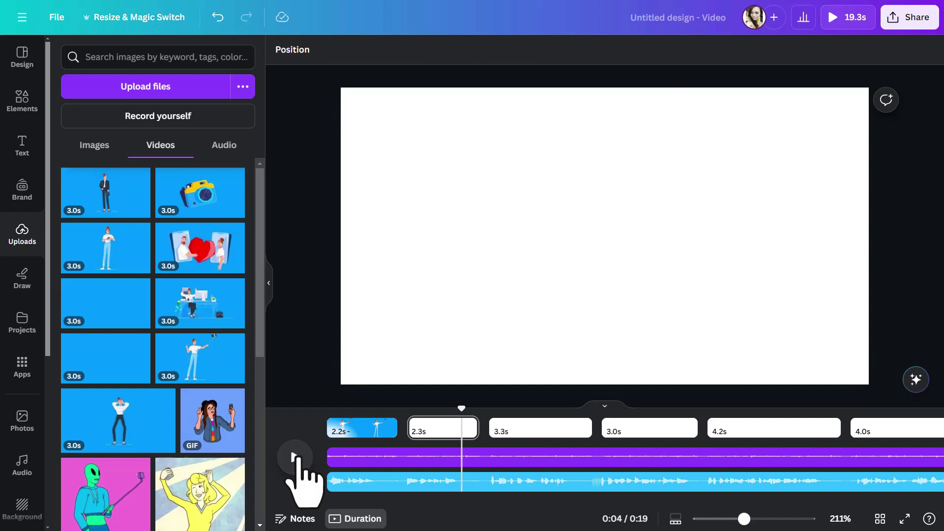
left_click(84, 432)
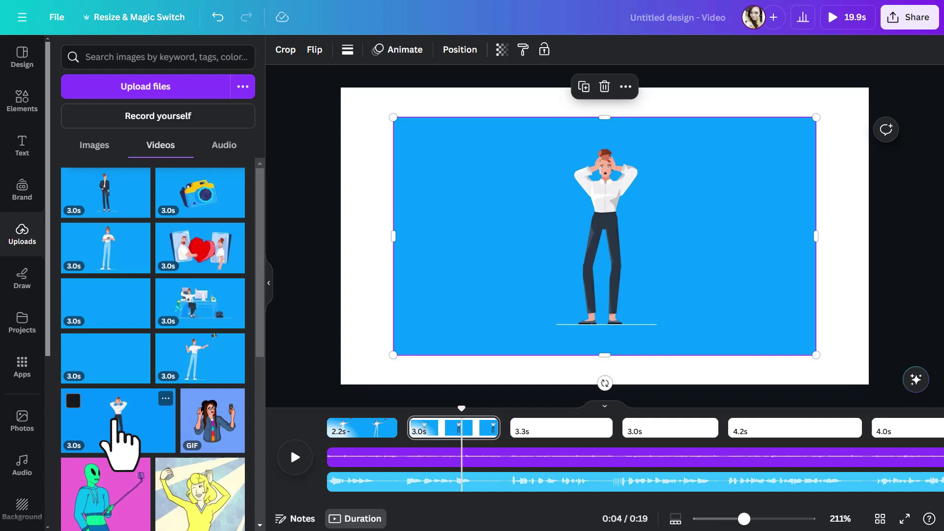
double_click(555, 293)
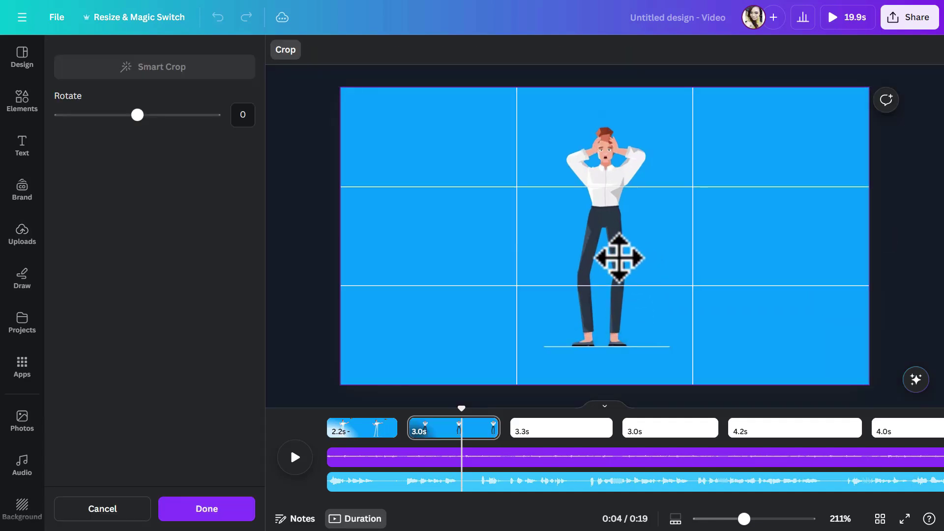
left_click(220, 506)
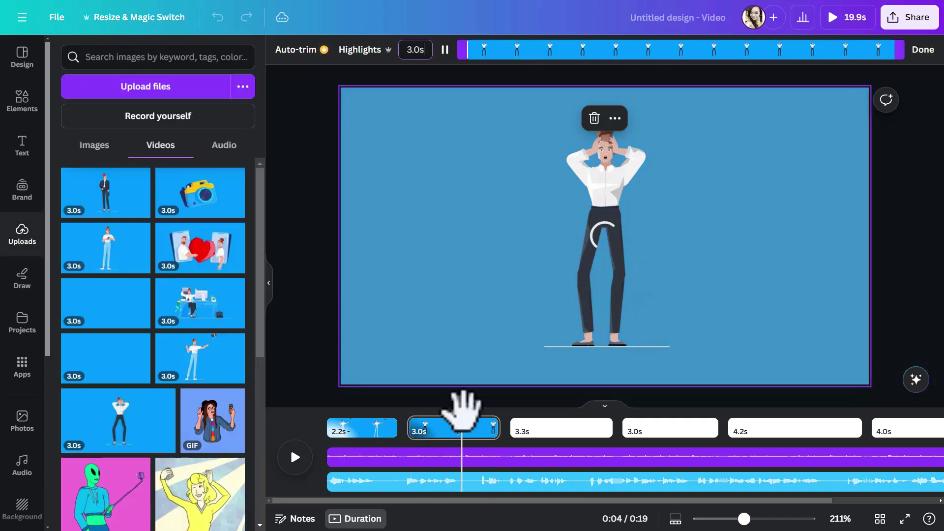
Trim the second clip from 3.0s to 2.2s and preview the video from the start.
left_click(471, 427)
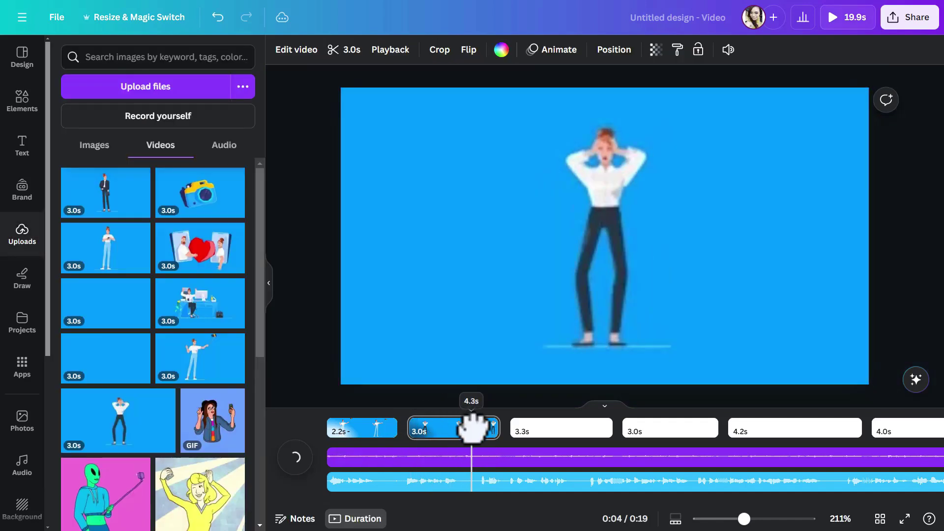
left_click_drag(495, 428, 476, 429)
left_click(379, 431)
left_click(452, 426)
left_click(295, 457)
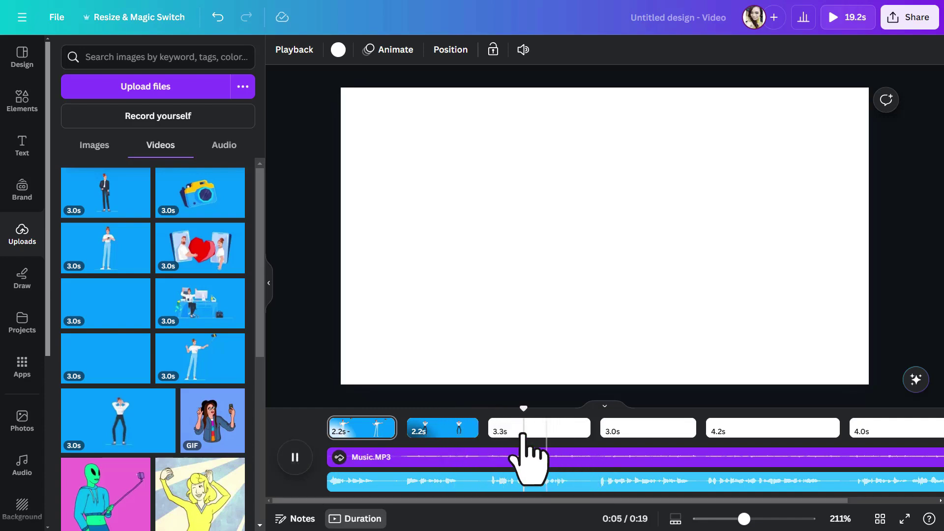
Add the camera video to page 3, shrink it, and centre it horizontally near the top.
left_click(490, 425)
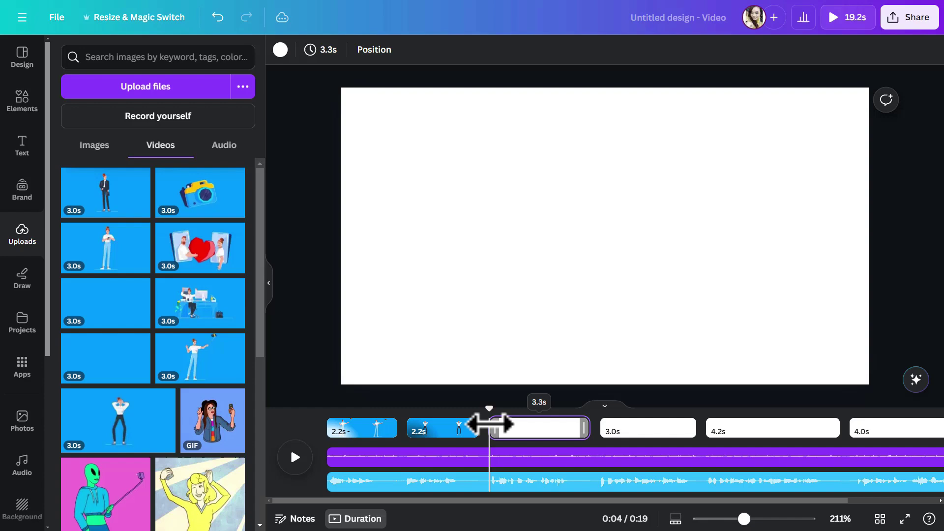
left_click(473, 273)
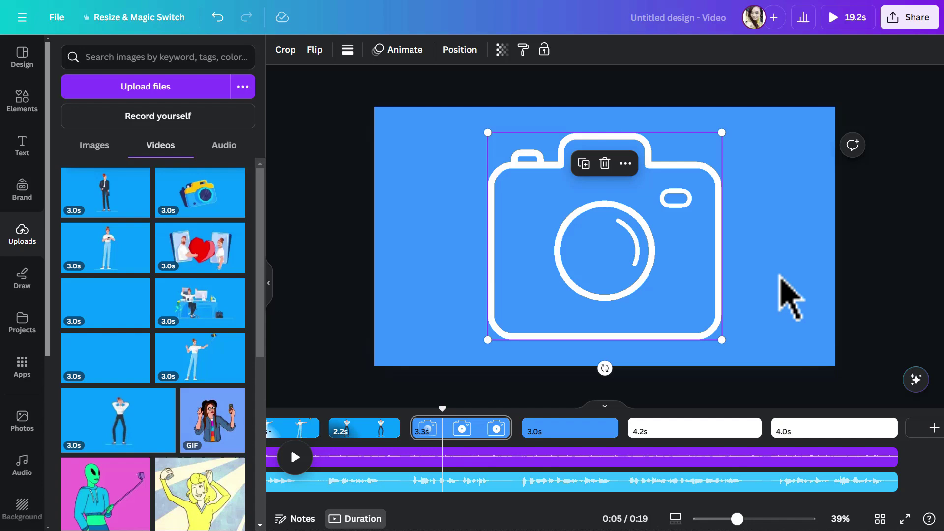
left_click_drag(487, 340, 571, 266)
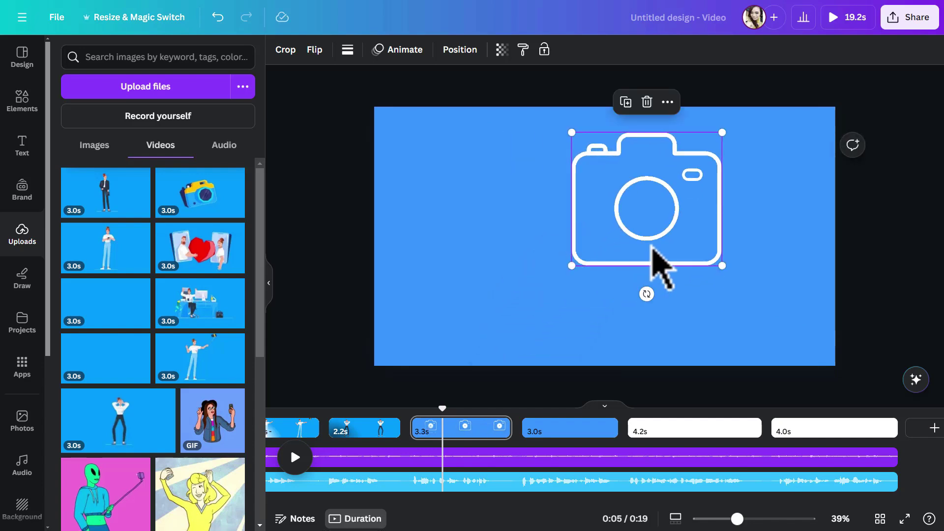
left_click_drag(652, 247, 608, 238)
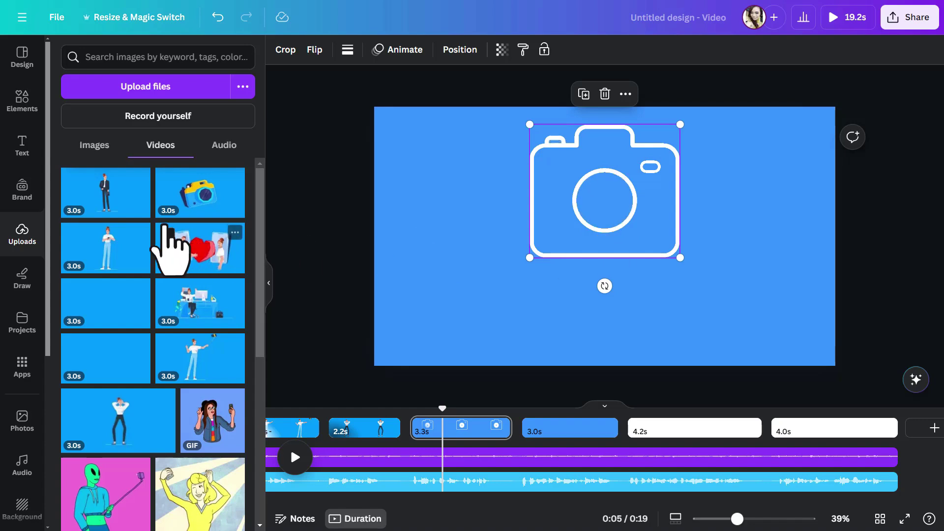
Add a heading reading 'Photoclick.com' below the camera on the third page.
left_click(22, 155)
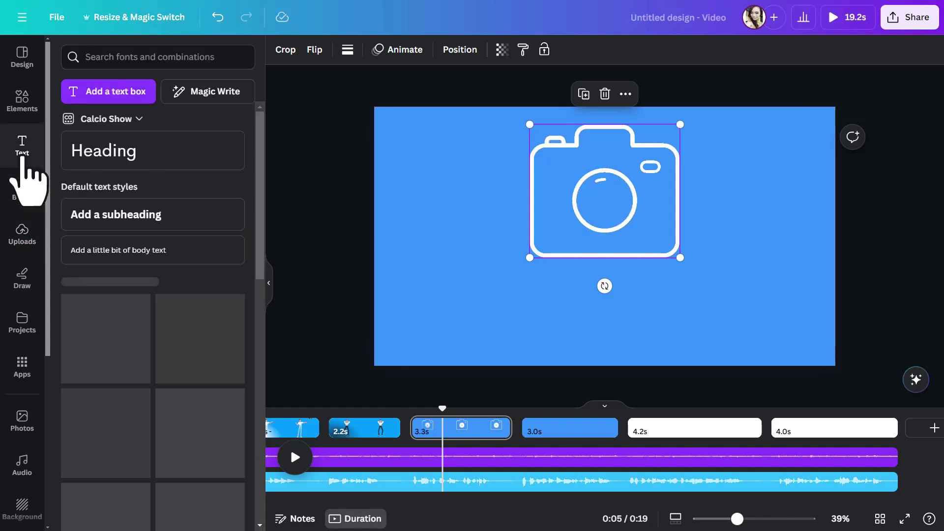
left_click(185, 161)
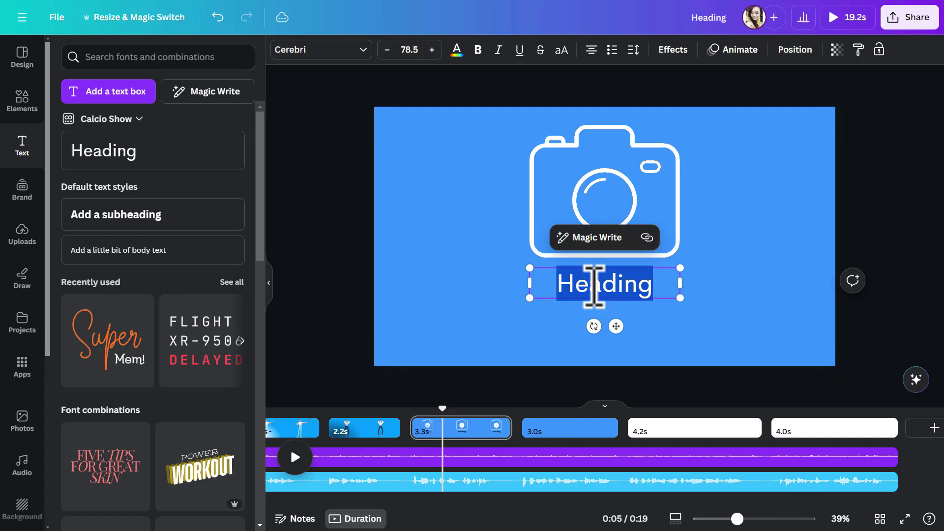
type("Photo")
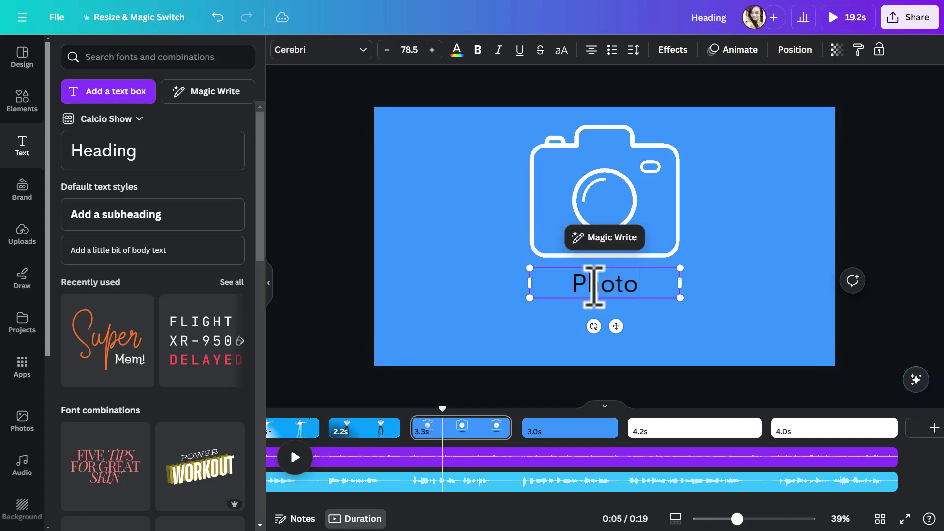
type("click")
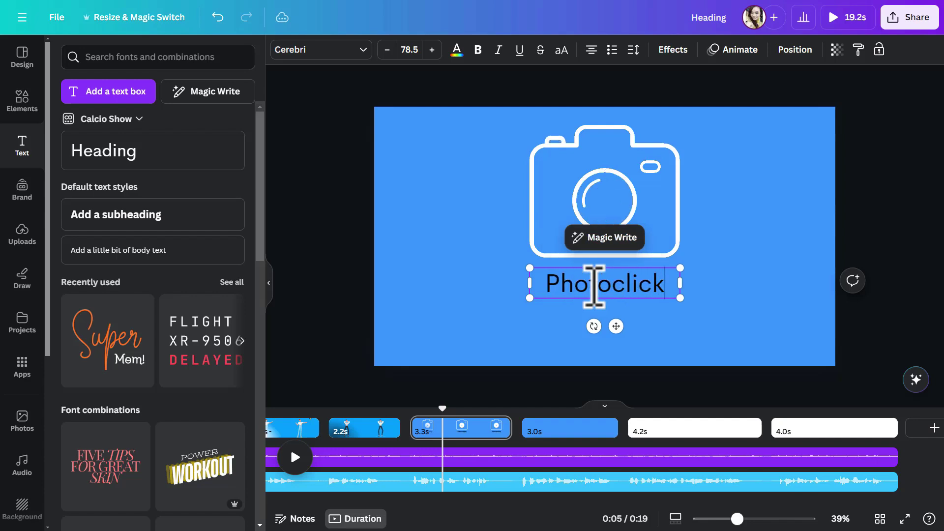
type(".com")
Make the Photoclick.com heading bold Montserrat, then preview the video.
left_click(456, 50)
key("ctrl+b")
left_click(344, 50)
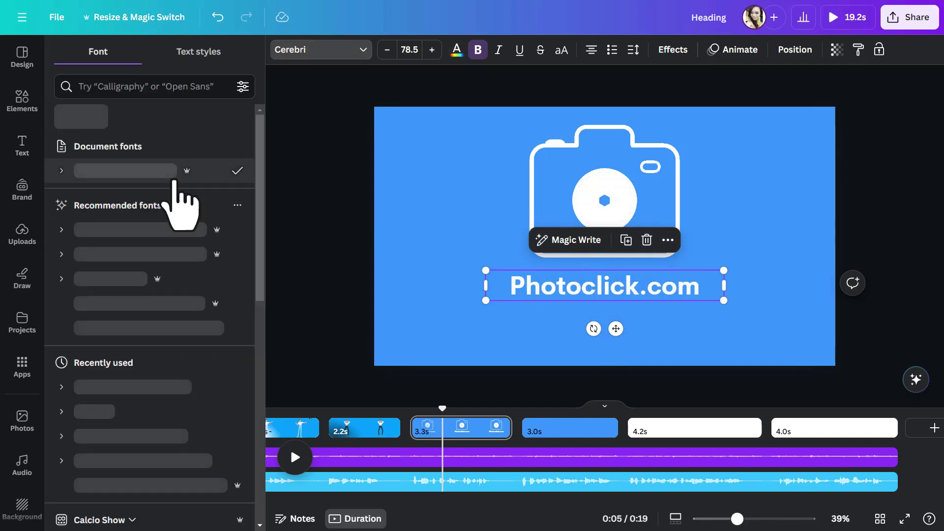
type("mont")
left_click(139, 170)
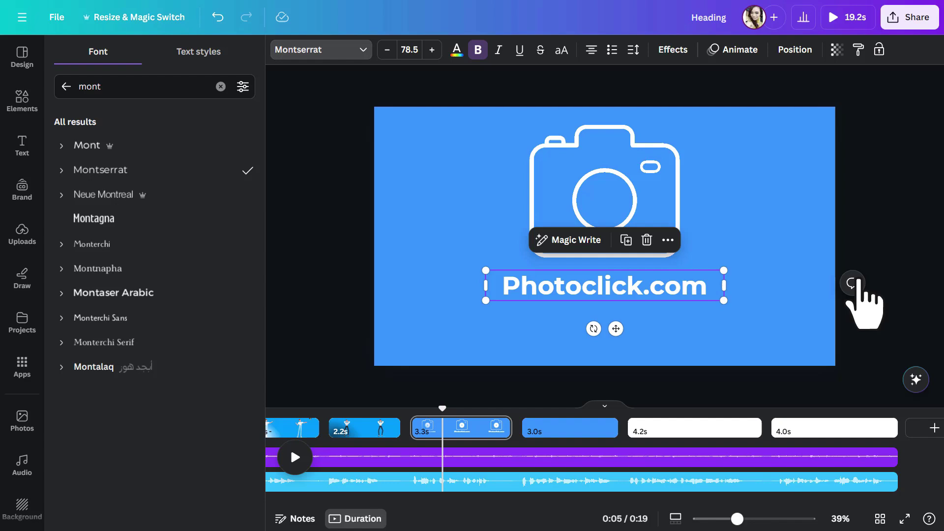
left_click(295, 457)
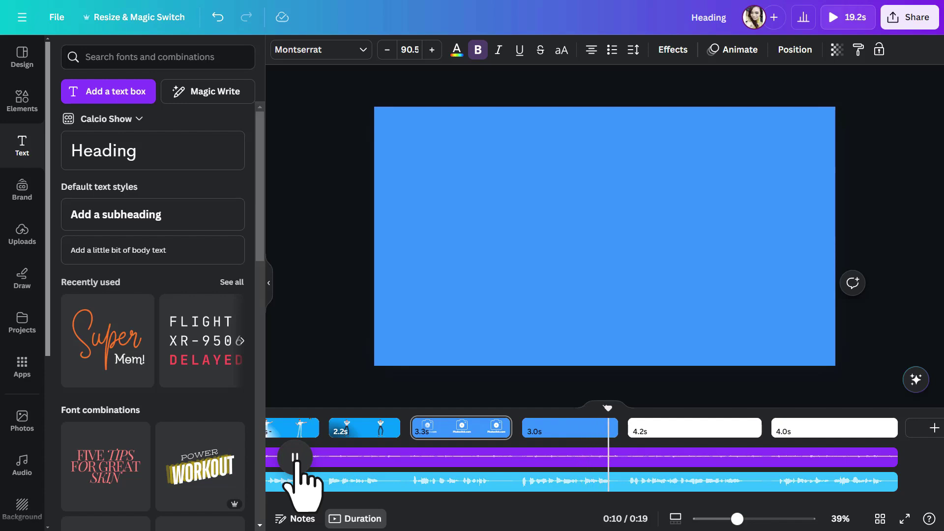
left_click(295, 458)
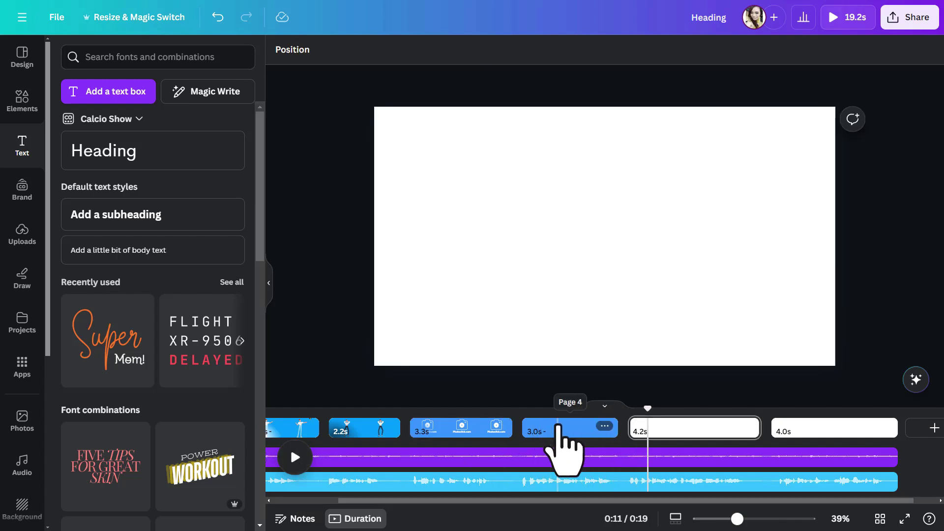
Place and size the suit-wearing woman video on the 3.0s fourth page.
left_click(534, 430)
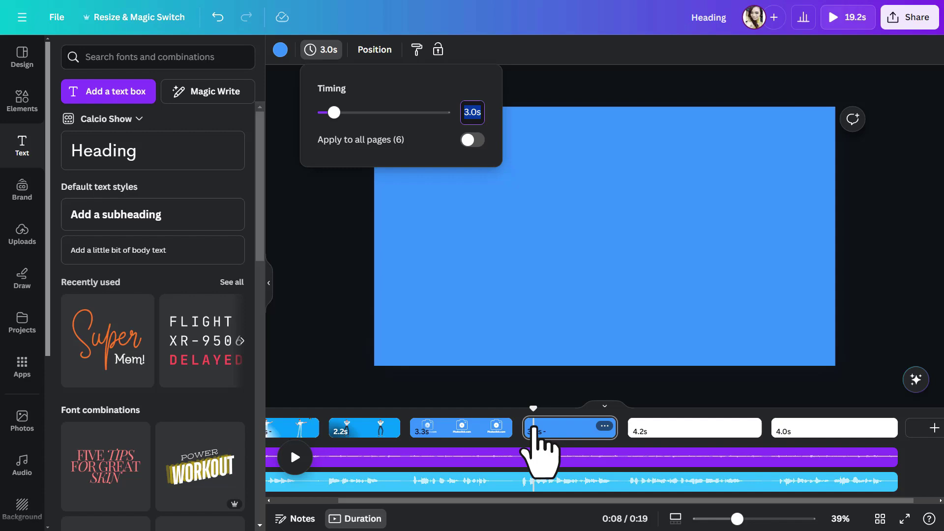
left_click(336, 370)
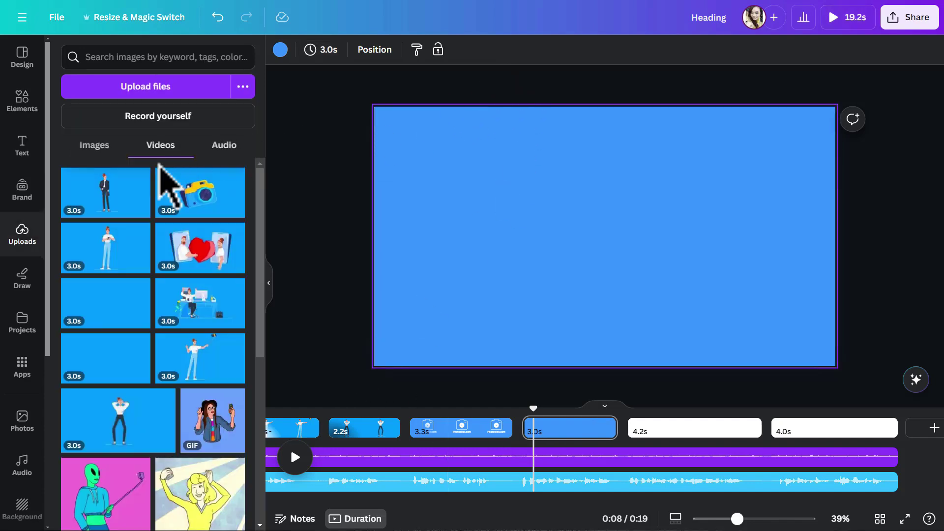
left_click(106, 192)
left_click_drag(836, 367, 913, 392)
left_click_drag(790, 337, 827, 319)
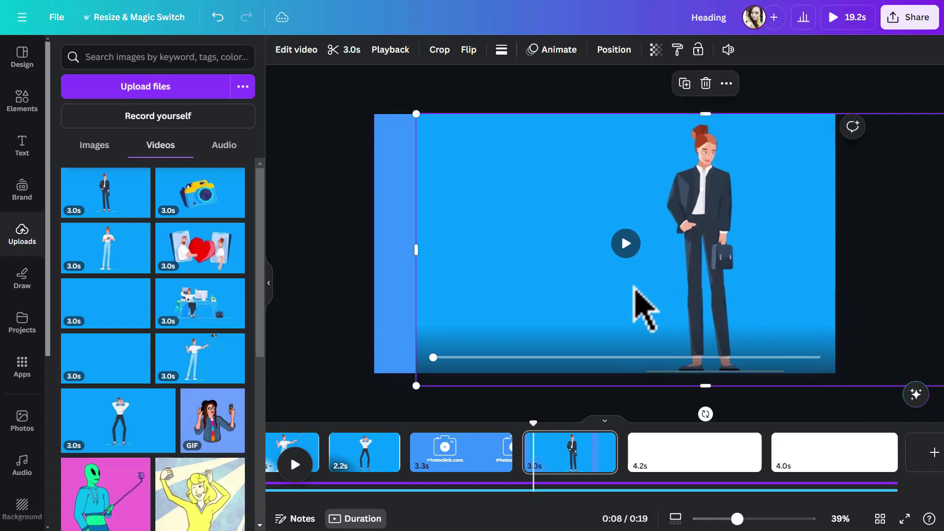
left_click_drag(691, 327, 648, 304)
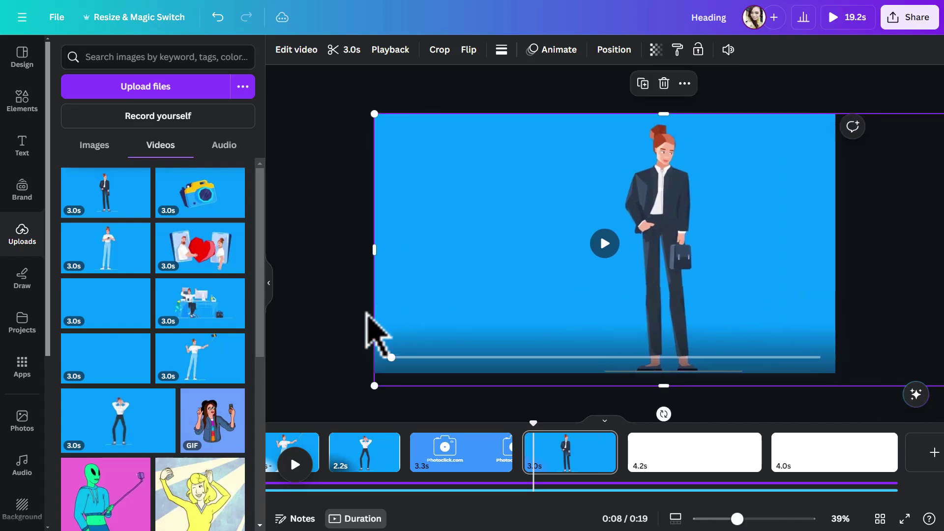
left_click(323, 326)
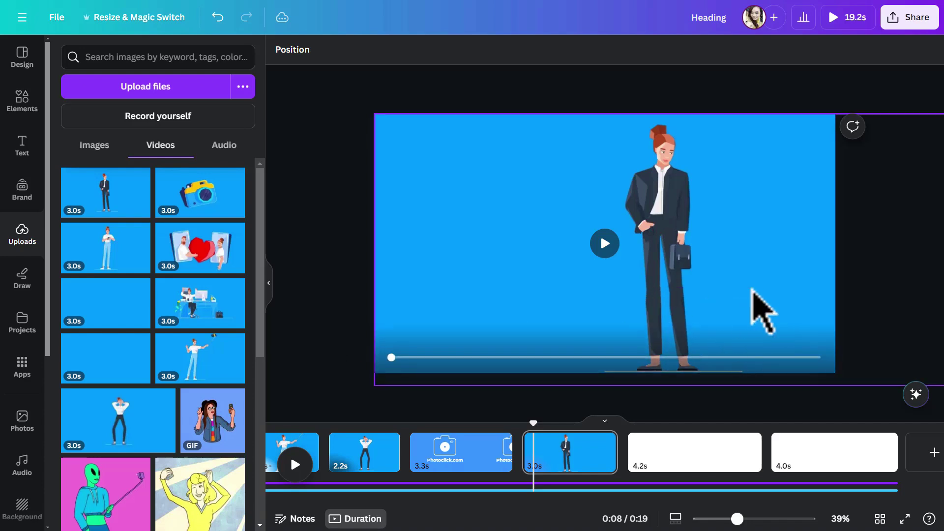
left_click(221, 20)
Add the teal LinkedIn logo, enlarged to about 272 px, up and left of the woman.
left_click(21, 145)
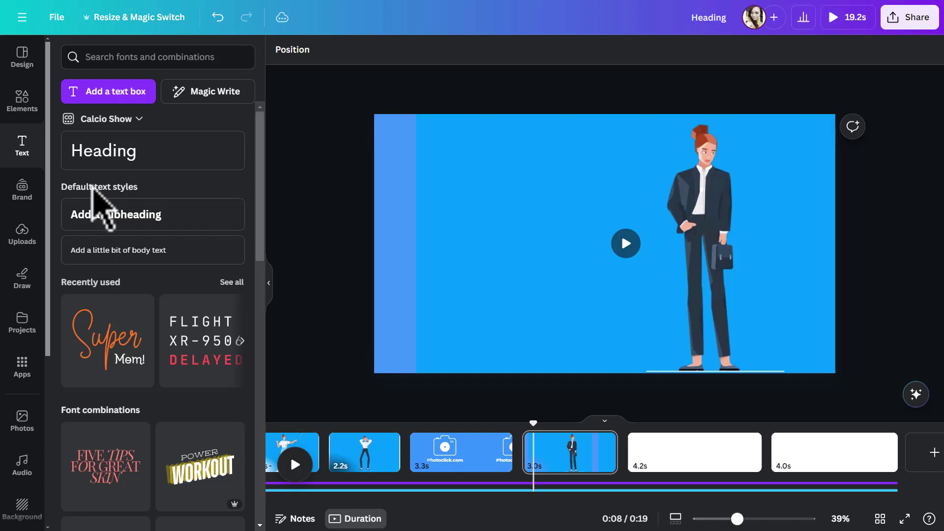
left_click(22, 114)
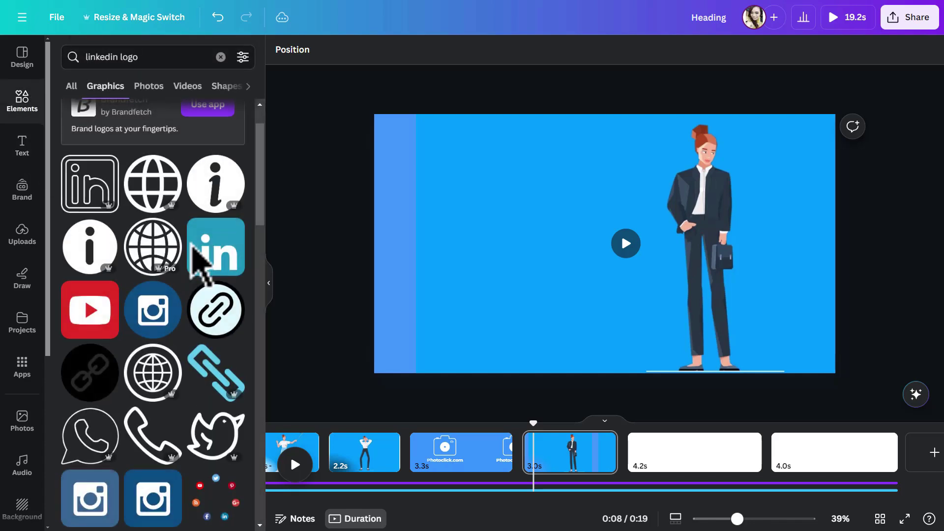
left_click(219, 258)
left_click_drag(614, 249, 515, 252)
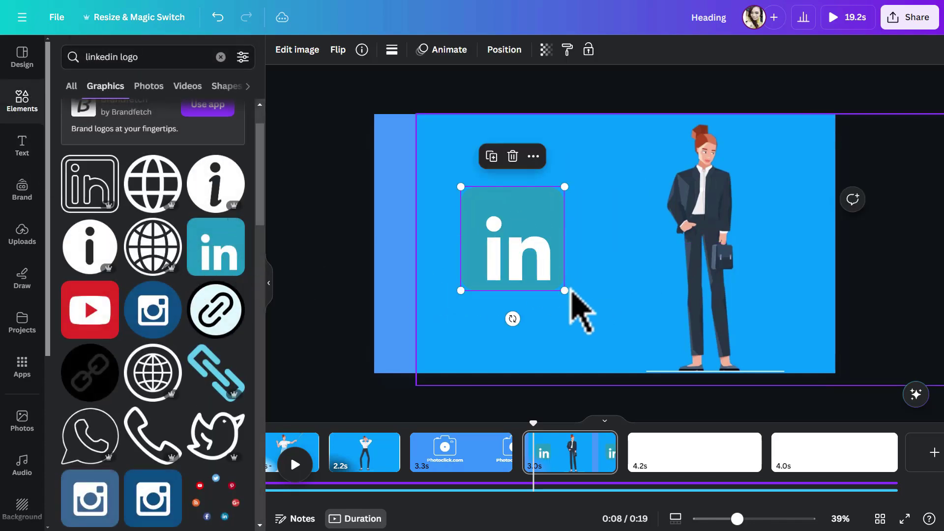
left_click_drag(565, 291, 595, 320)
left_click_drag(527, 263, 474, 242)
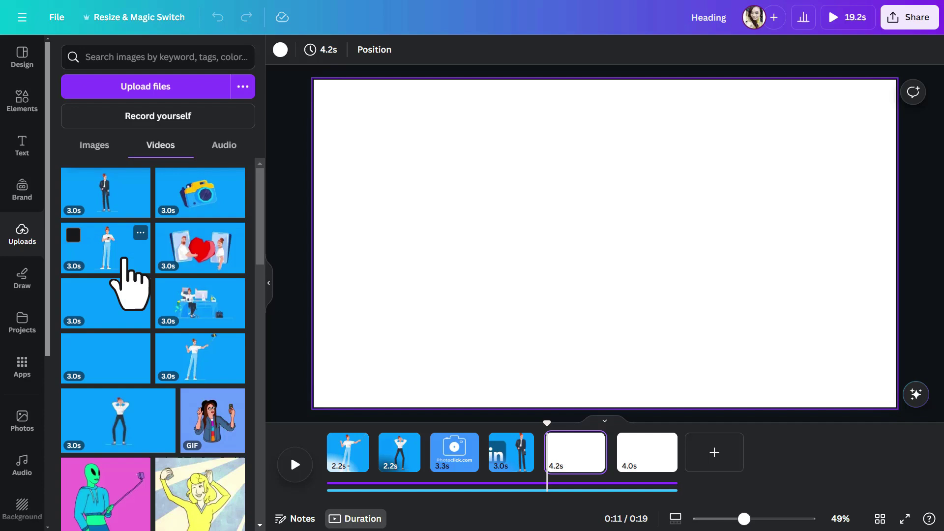
Add the phone-using woman video to page 5 and move it left.
left_click(123, 258)
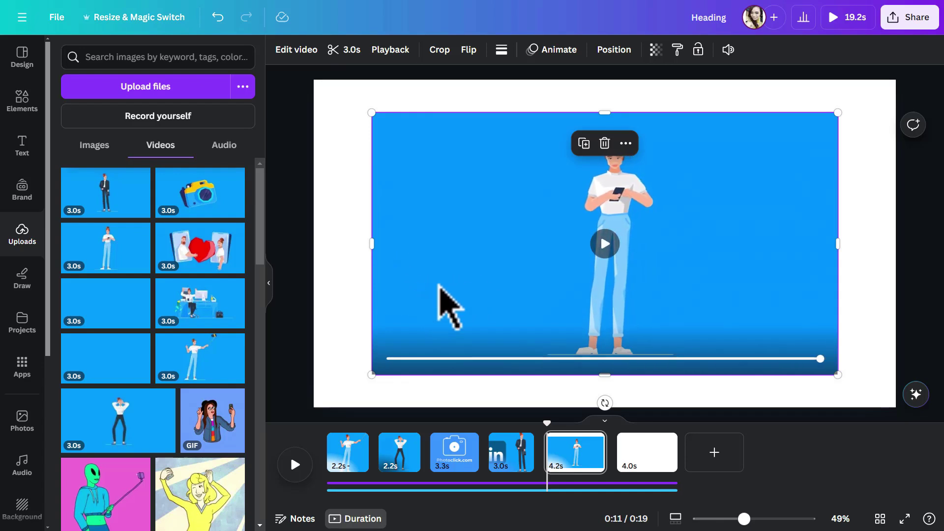
left_click(604, 243)
left_click(601, 246)
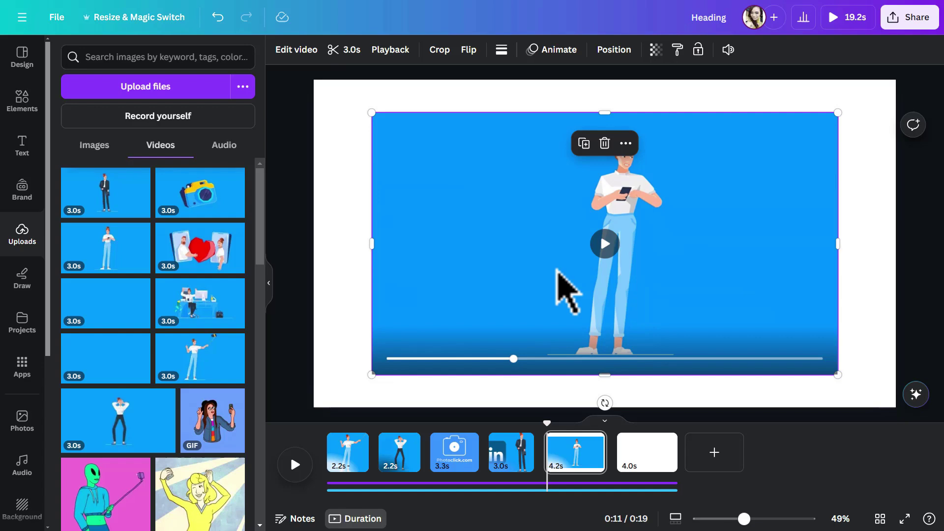
left_click_drag(546, 276, 488, 246)
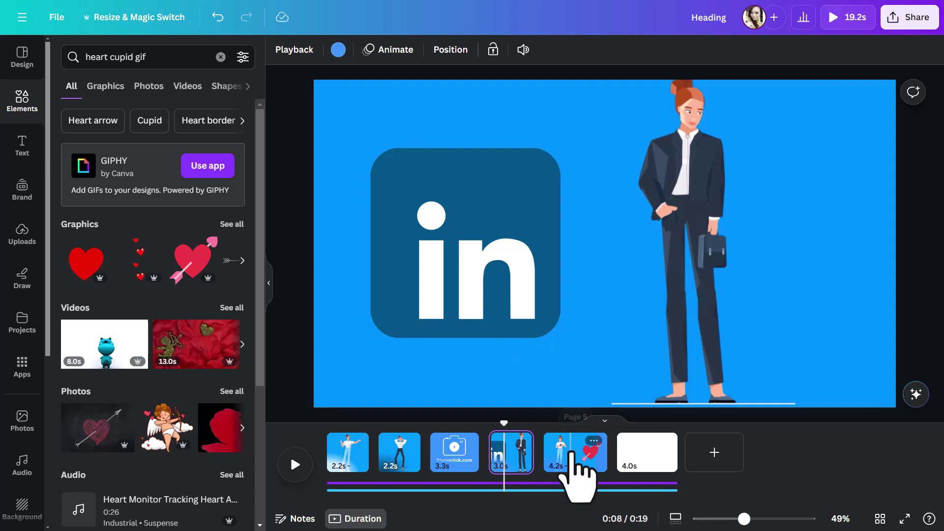
Enlarge the heart-arrow graphic slightly and shorten page 5 to 1.2 seconds.
left_click(572, 465)
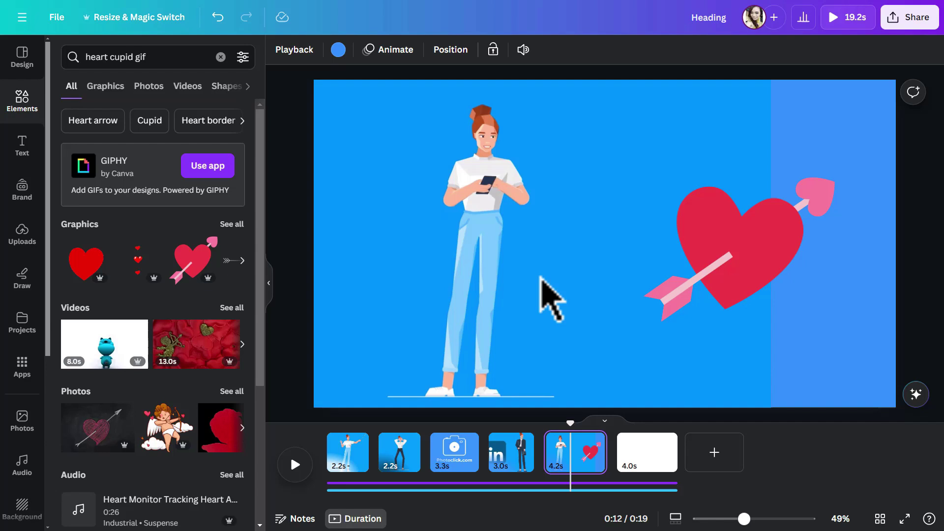
left_click(801, 247)
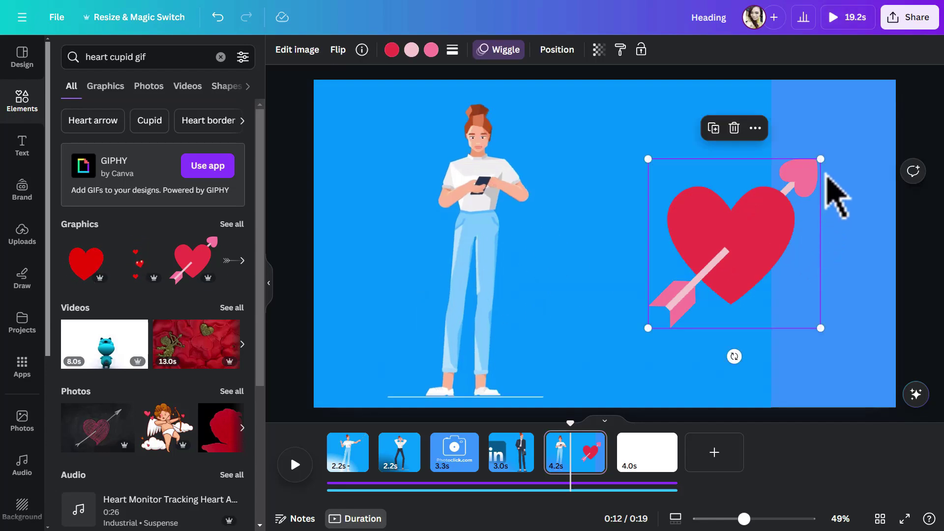
left_click_drag(822, 157, 827, 154)
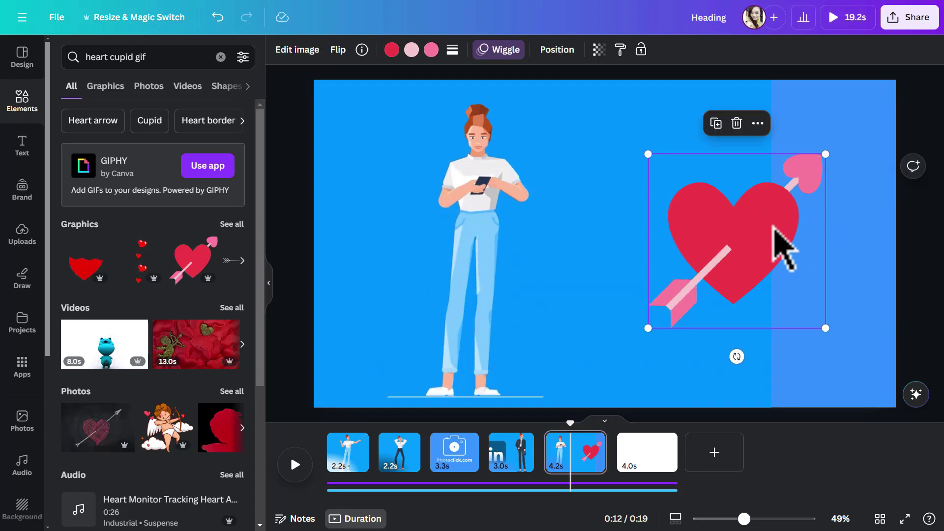
mouse_move(773, 226)
left_mouse_down()
mouse_move(771, 288)
mouse_move(773, 233)
left_mouse_up()
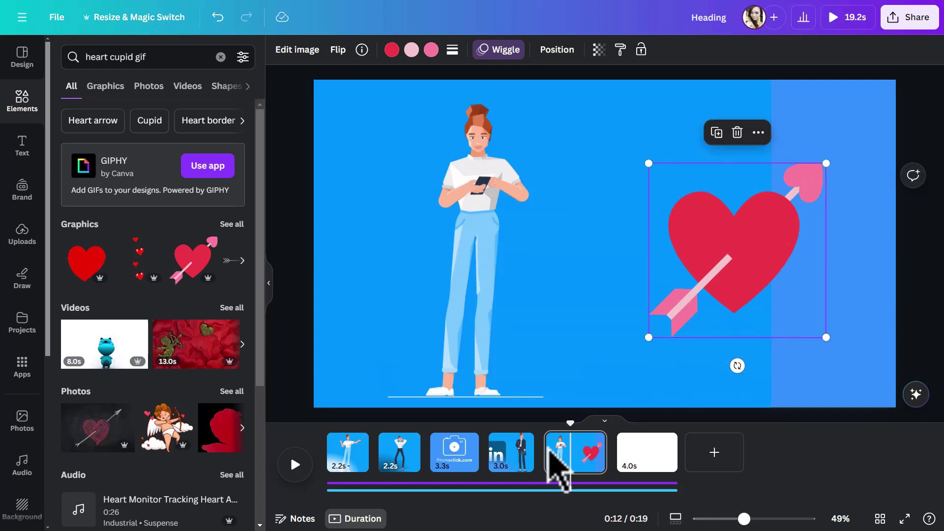
left_click_drag(547, 445, 632, 437)
key("space")
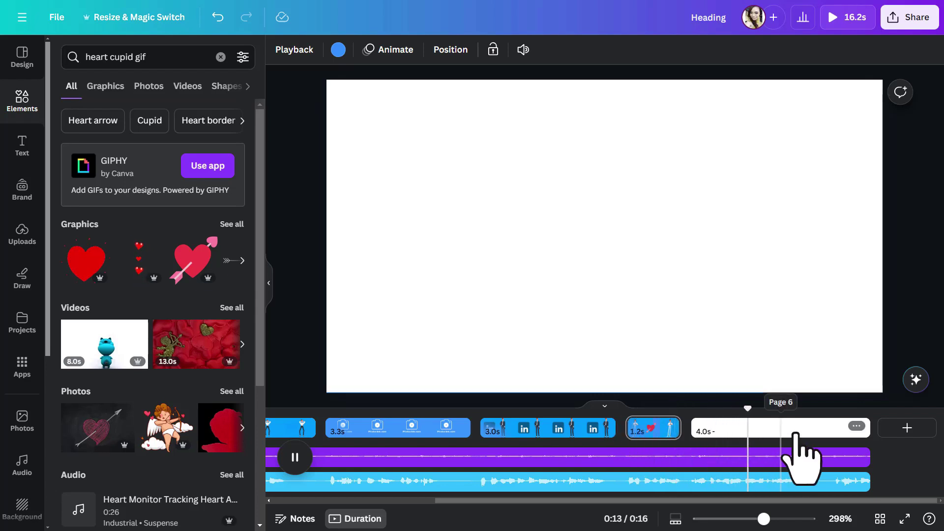
Trim the speech-bubble page 6 to 3.1s and add a blank 5.0s page after it.
left_click(703, 432)
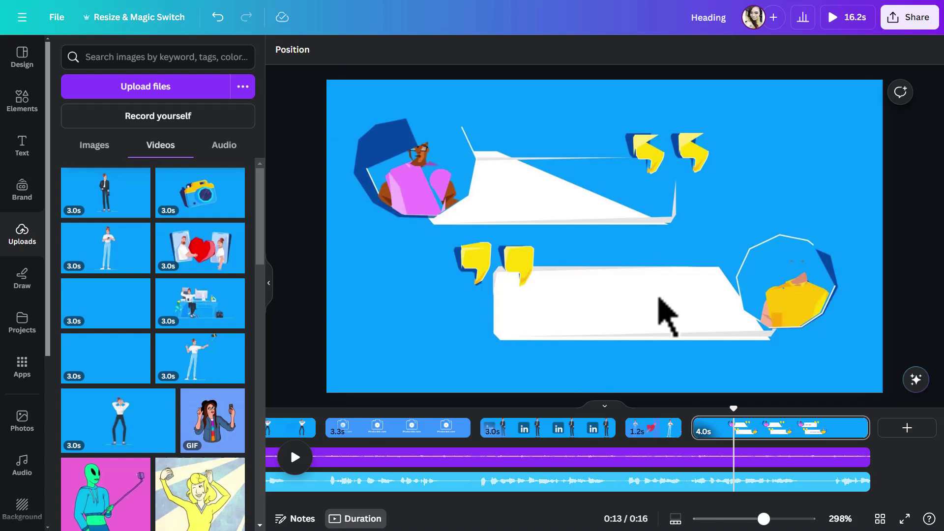
left_click(710, 275)
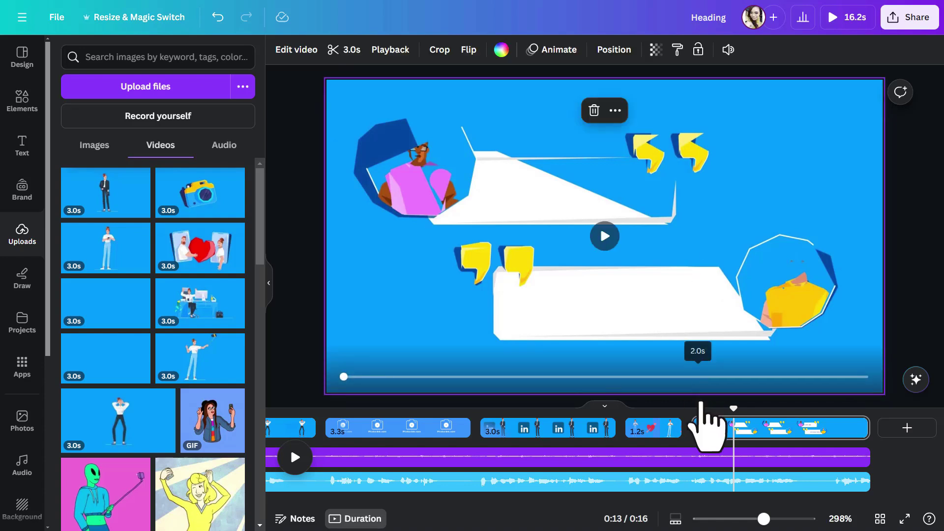
key("space")
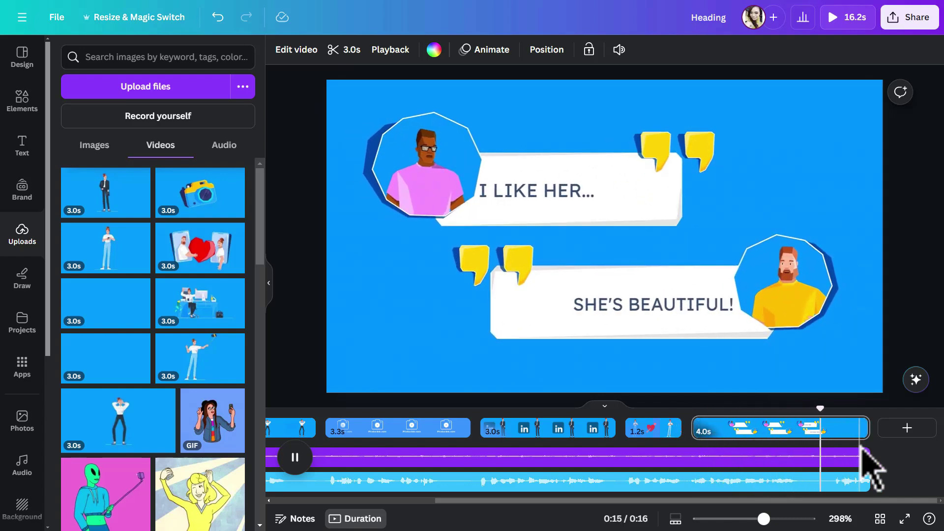
key("space")
left_click_drag(867, 428, 831, 429)
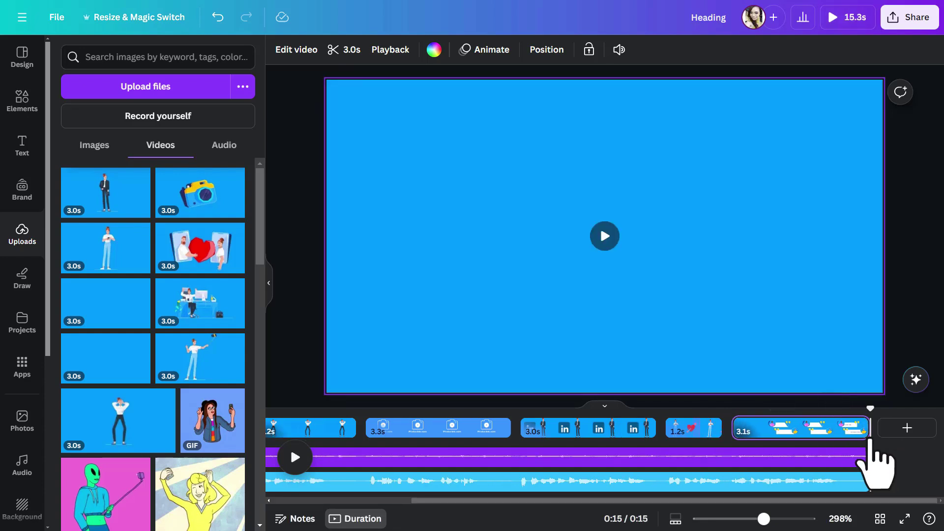
left_click(907, 428)
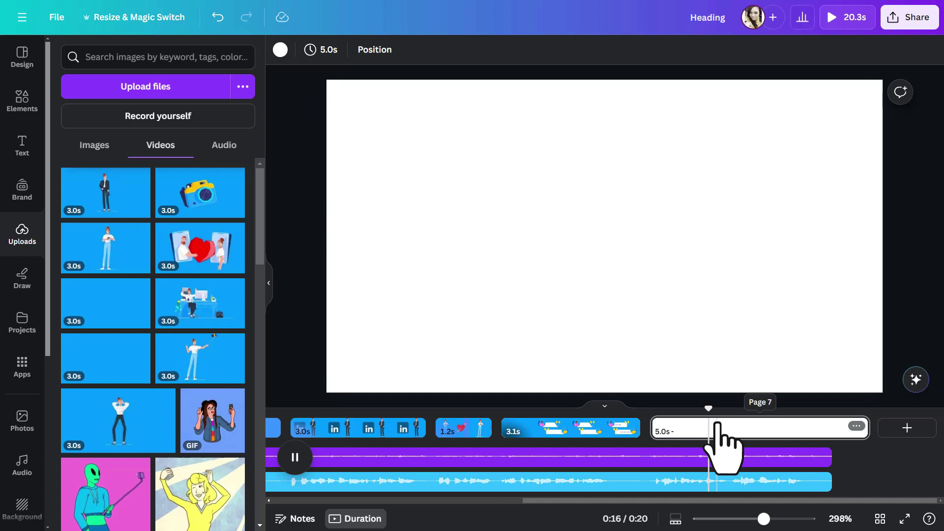
Drop the desk-illustration video onto Page 7 and preview the 19.4s video.
left_click(722, 431)
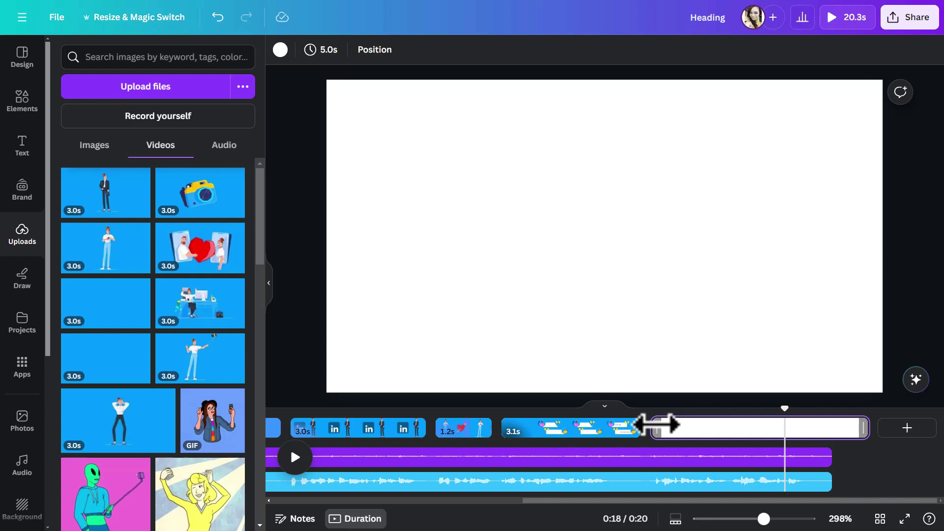
left_click_drag(656, 423, 701, 443)
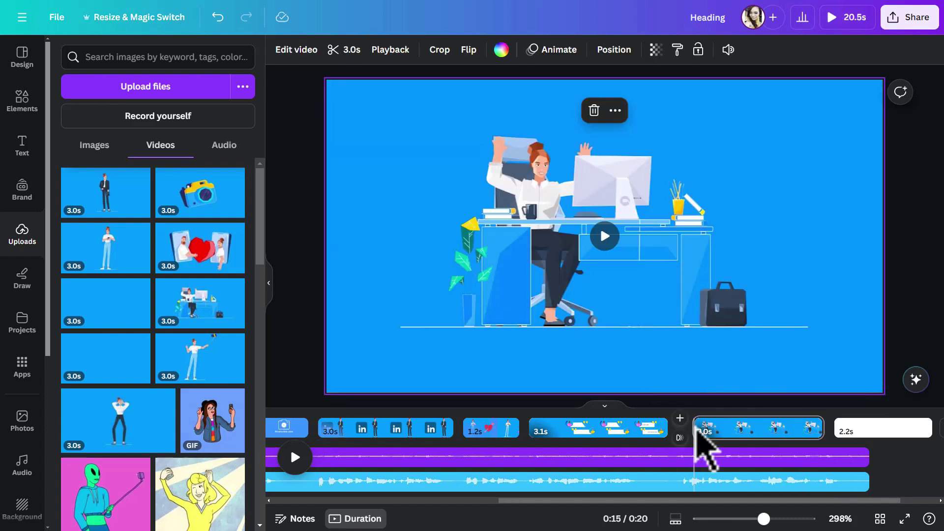
left_click(295, 457)
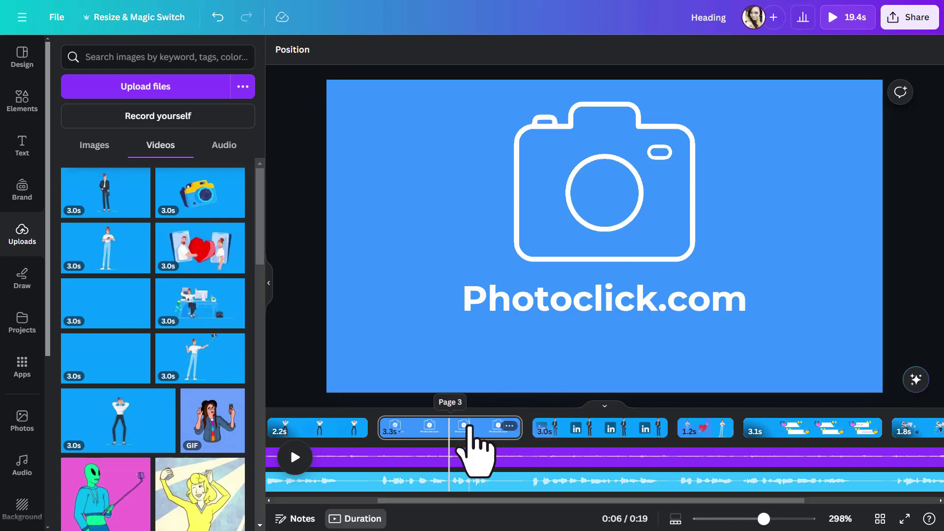
Duplicate the Photoclick.com page and move the copy to the end of the video.
right_click(470, 427)
left_click(541, 176)
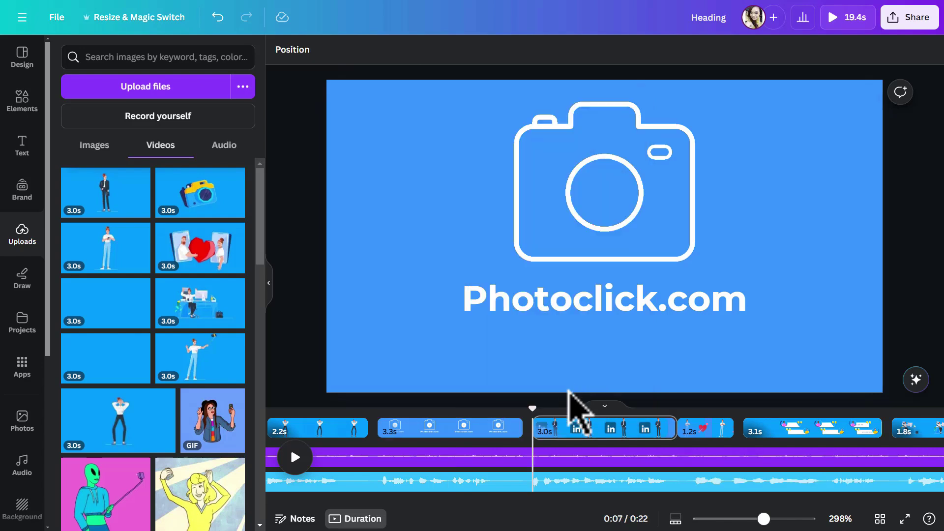
left_click_drag(686, 432, 714, 437)
key("ctrl+z")
Change the copied page's heading to 'Sign up Now!' and open the Share panel.
double_click(671, 300)
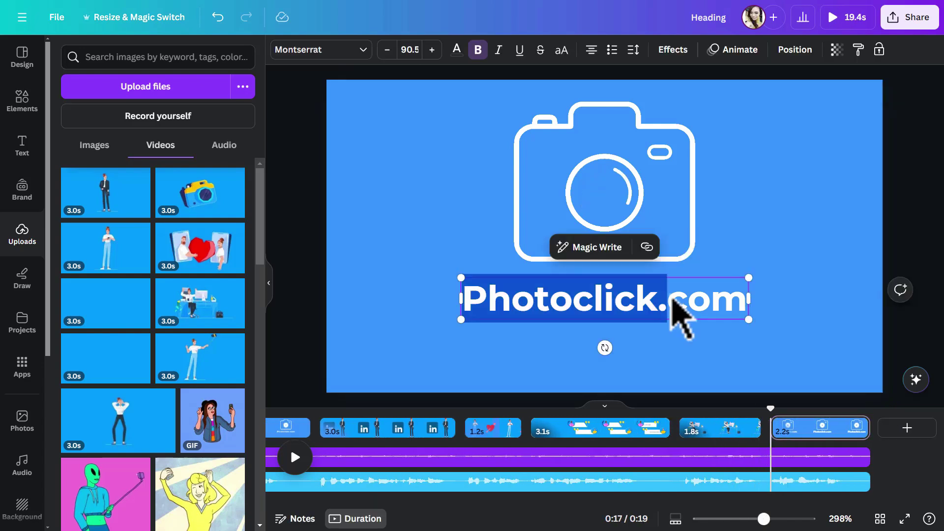
key("ctrl+a")
type("Si")
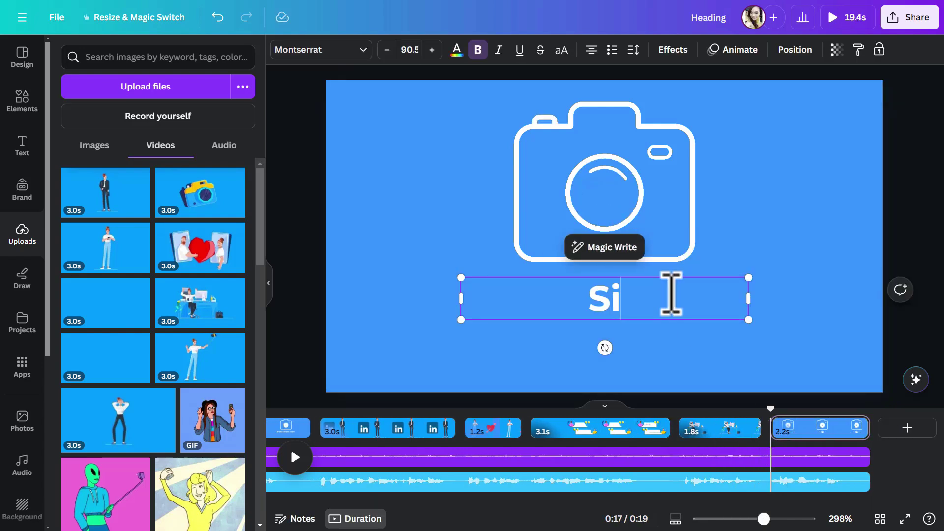
type("gn up")
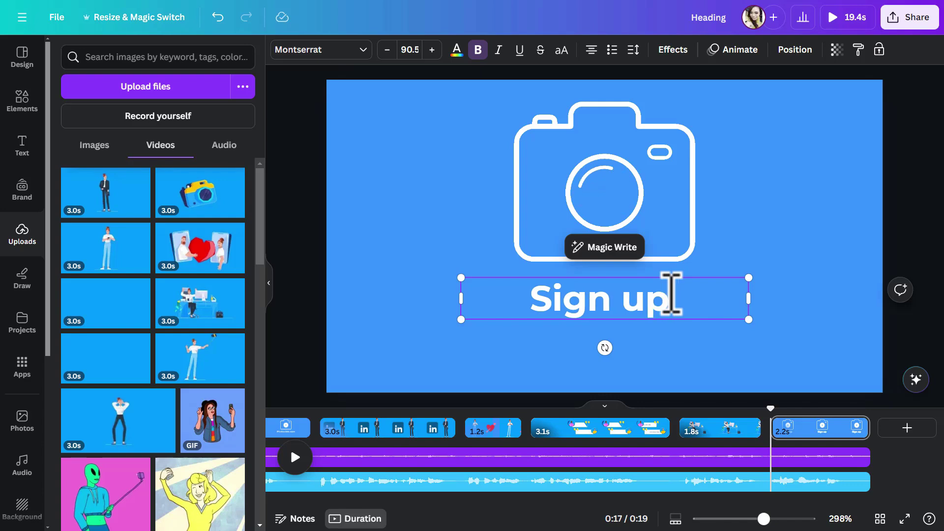
type(" Now!")
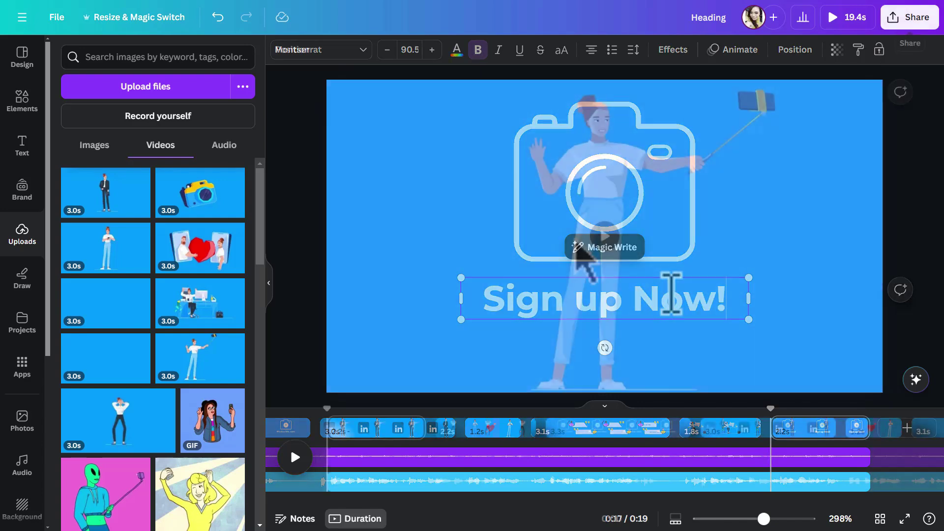
left_click(904, 20)
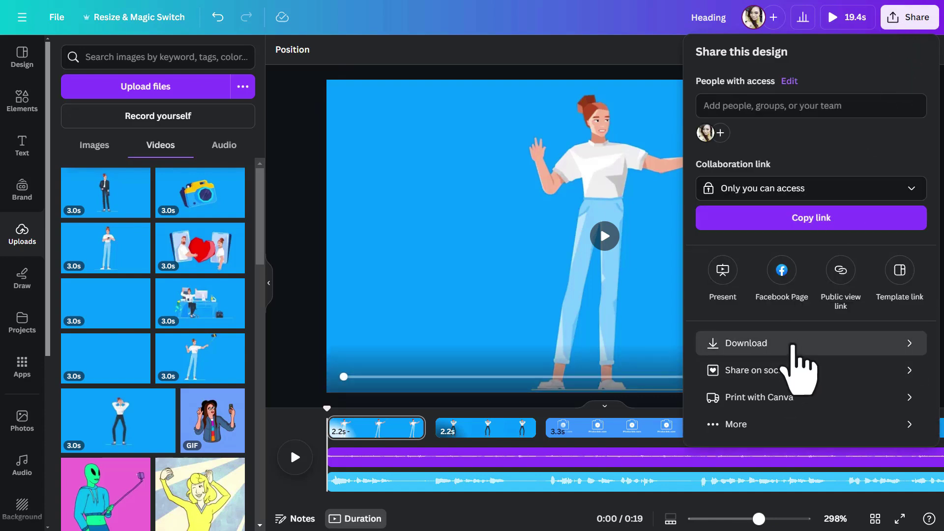
Download the design from the Share panel as an MP4 video.
left_click(797, 341)
left_click(835, 314)
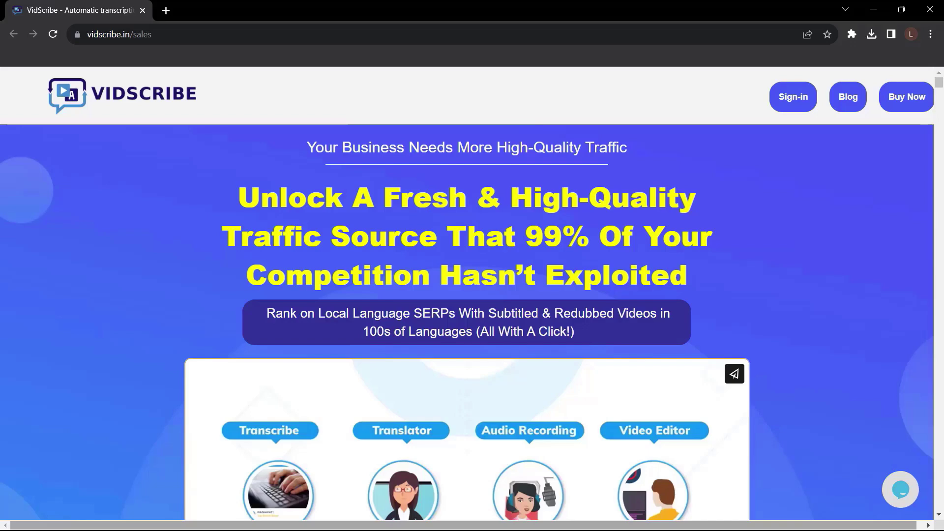
scroll(3, 135, "down", 10)
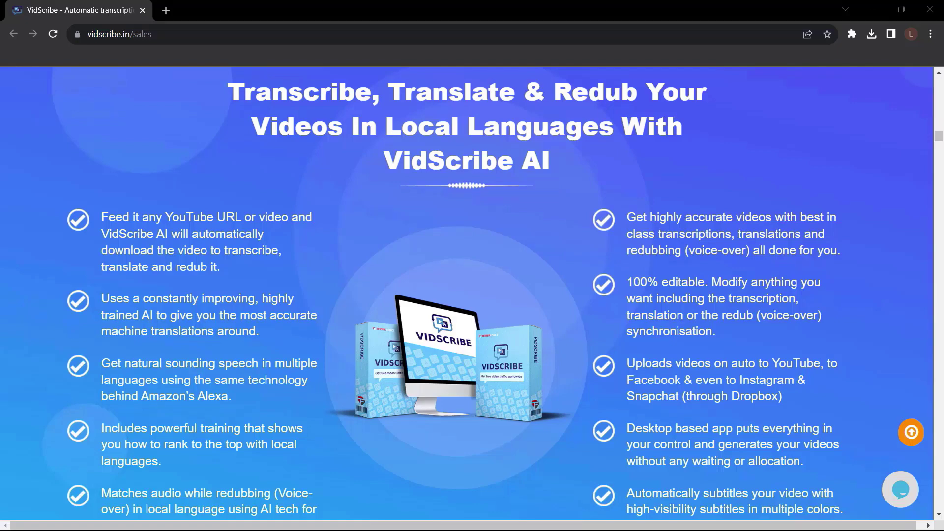
scroll(941, 181, "down", 10)
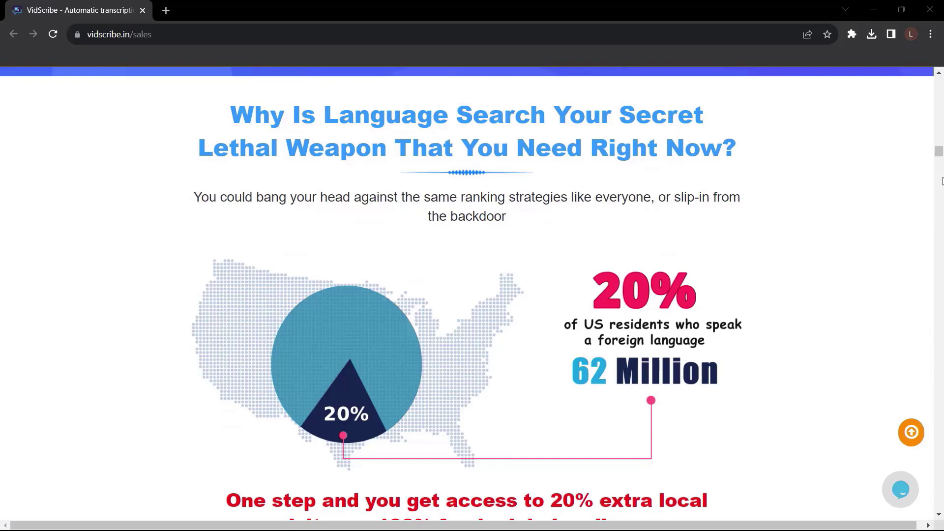